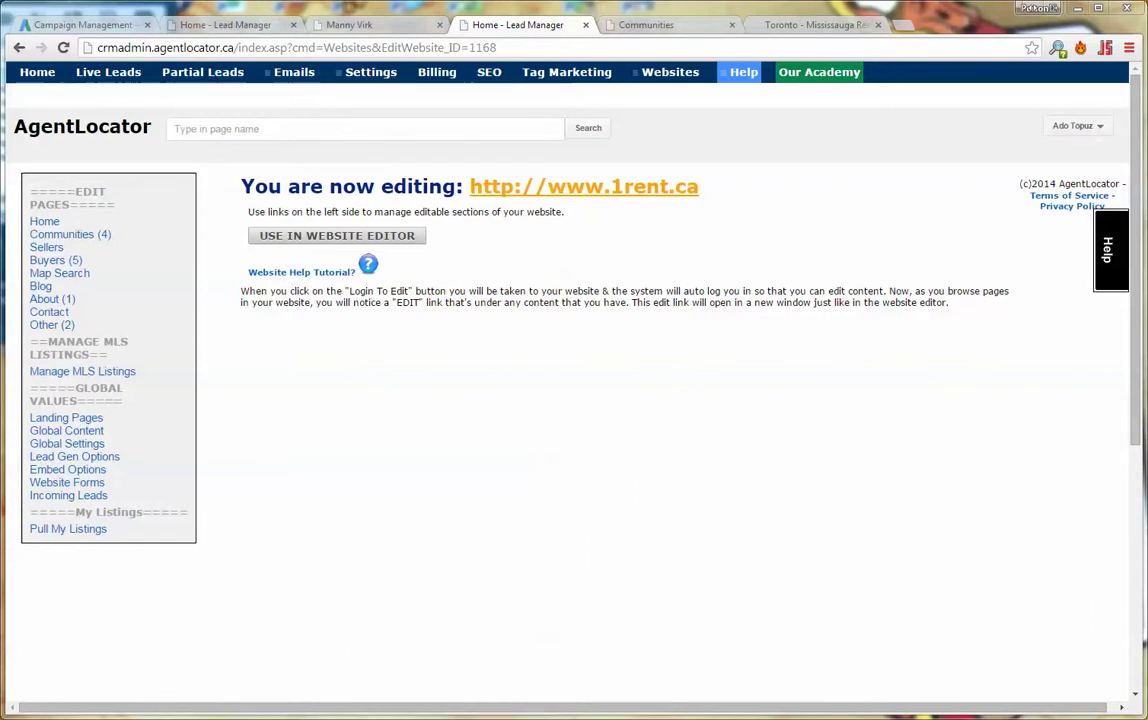
pyautogui.click(334, 239)
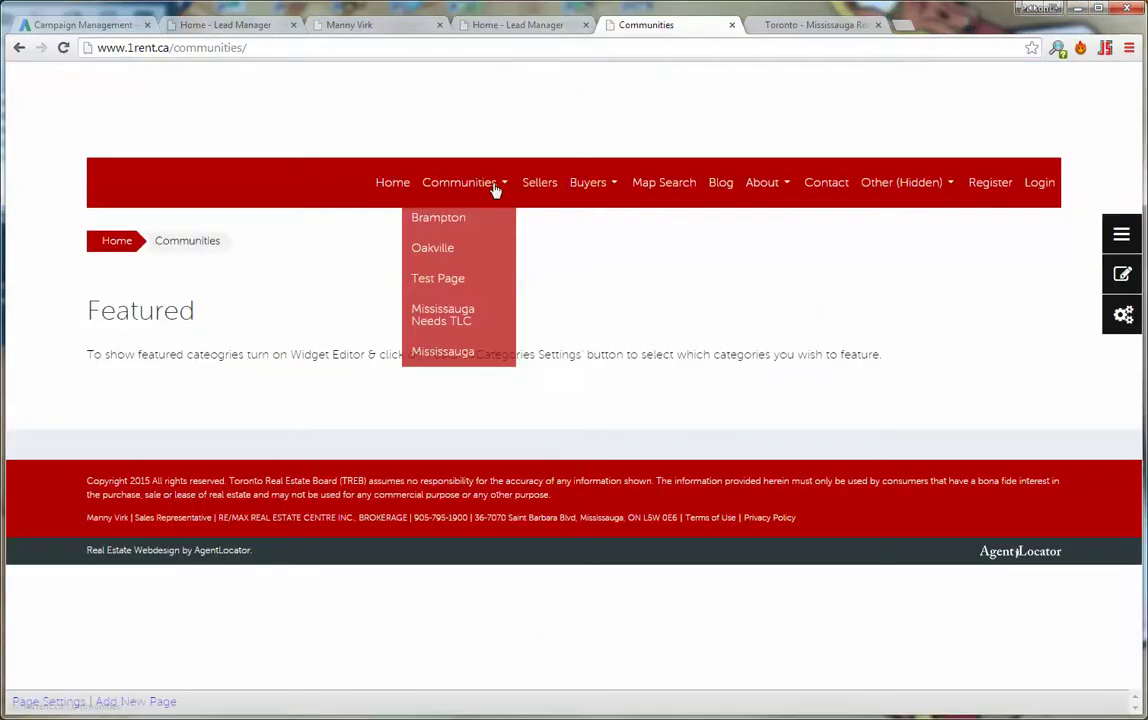
# Start a new page titled 'Properties that Need TLC in Mississauga', named 'Mississauga TLC Properties'.
pyautogui.moveTo(485, 189)
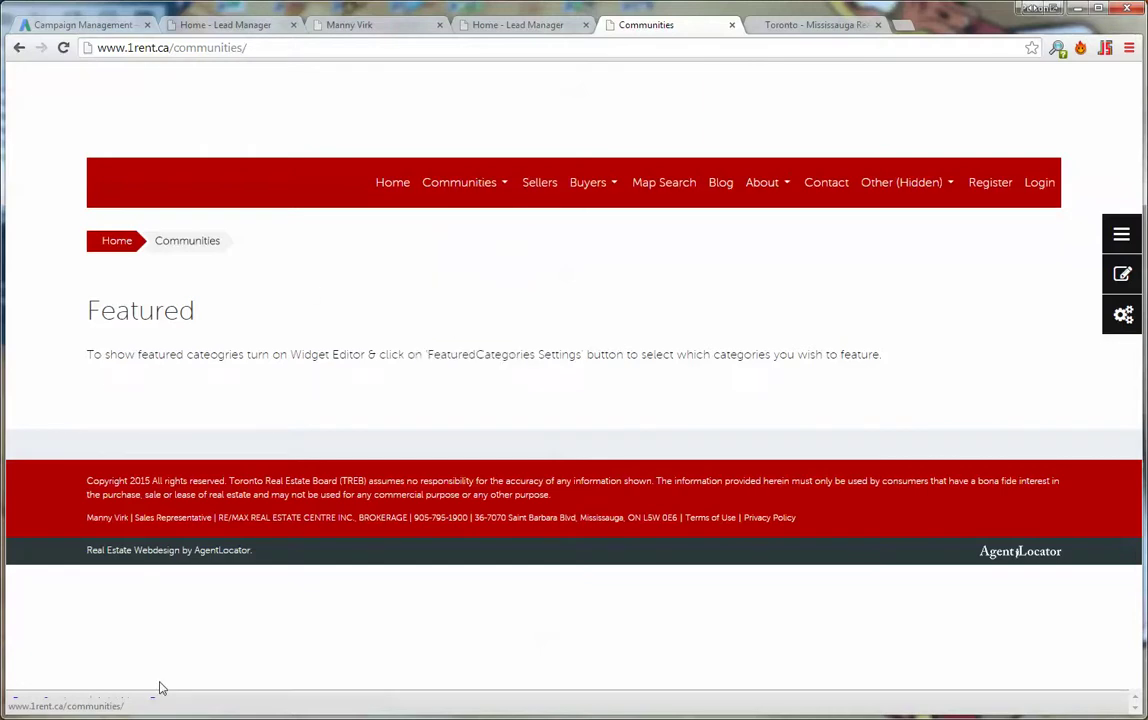
pyautogui.moveTo(157, 705)
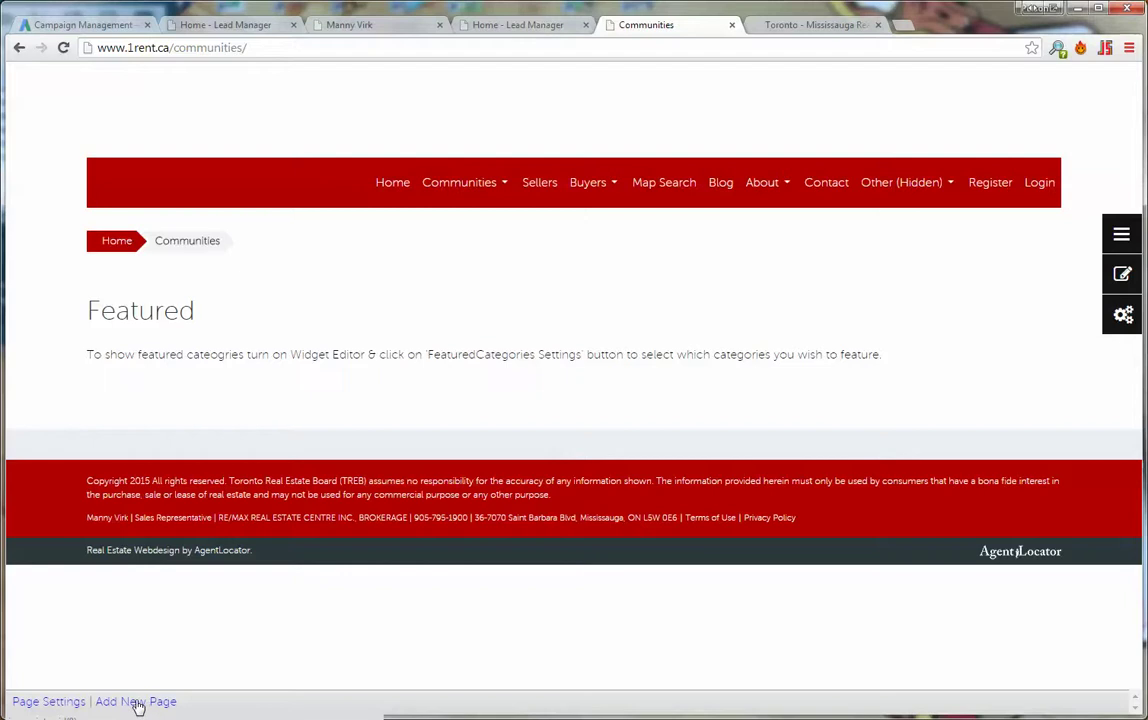
pyautogui.click(145, 704)
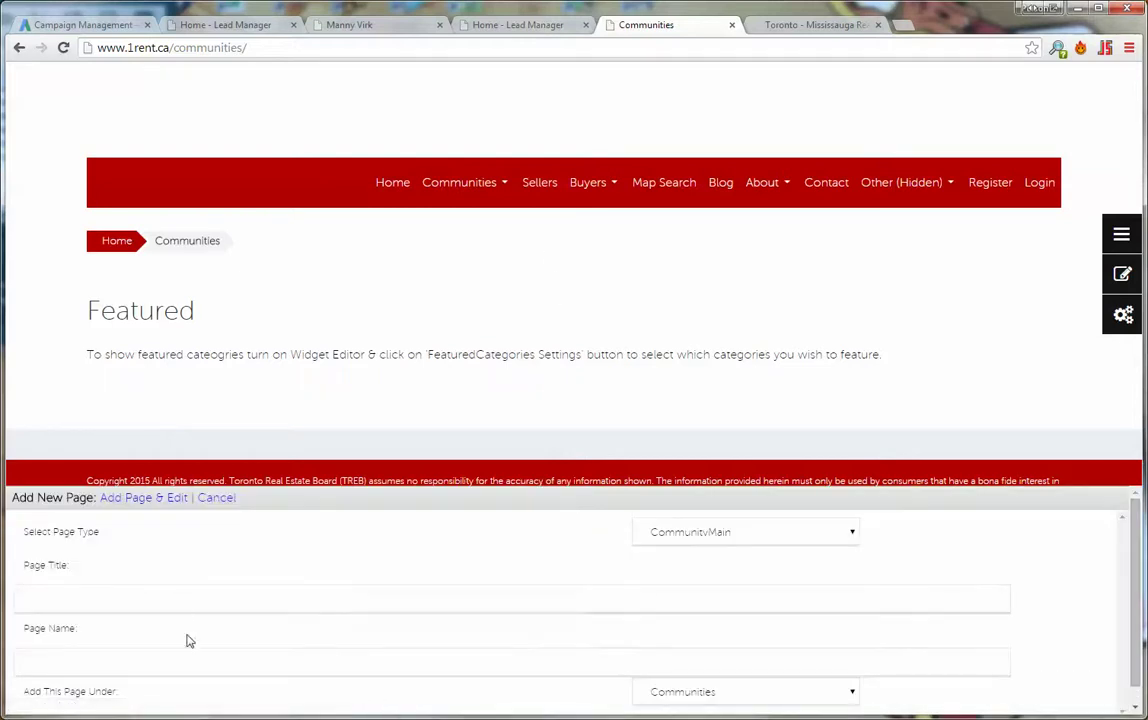
pyautogui.click(172, 600)
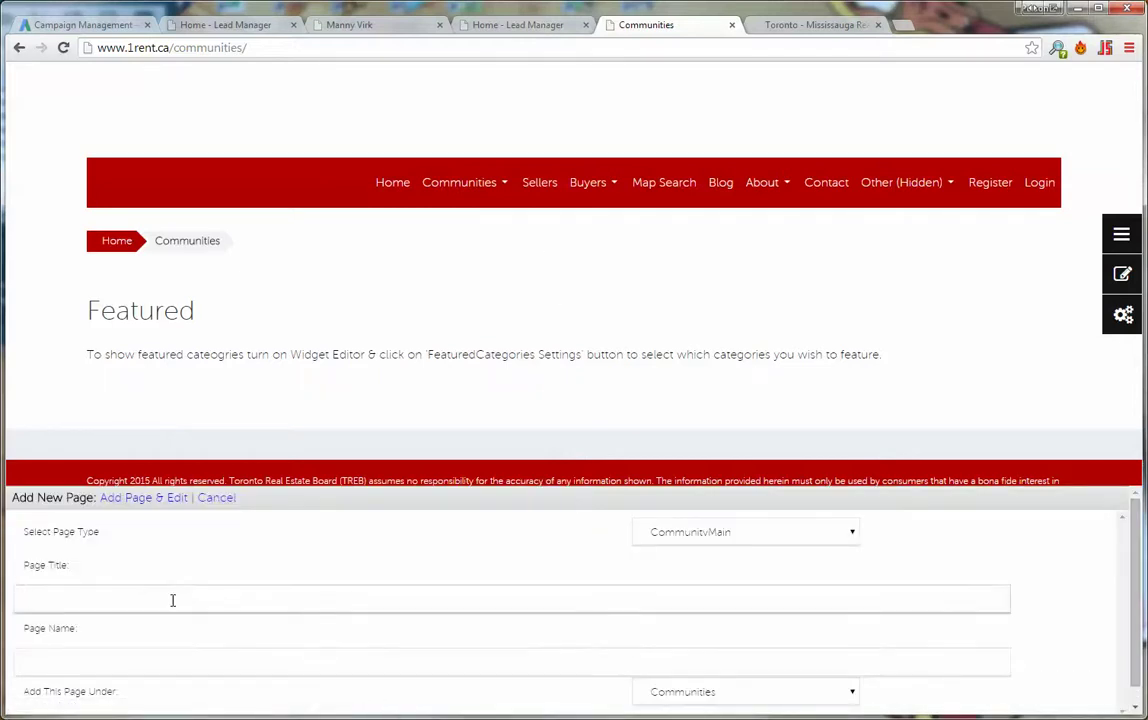
pyautogui.write('Propert')
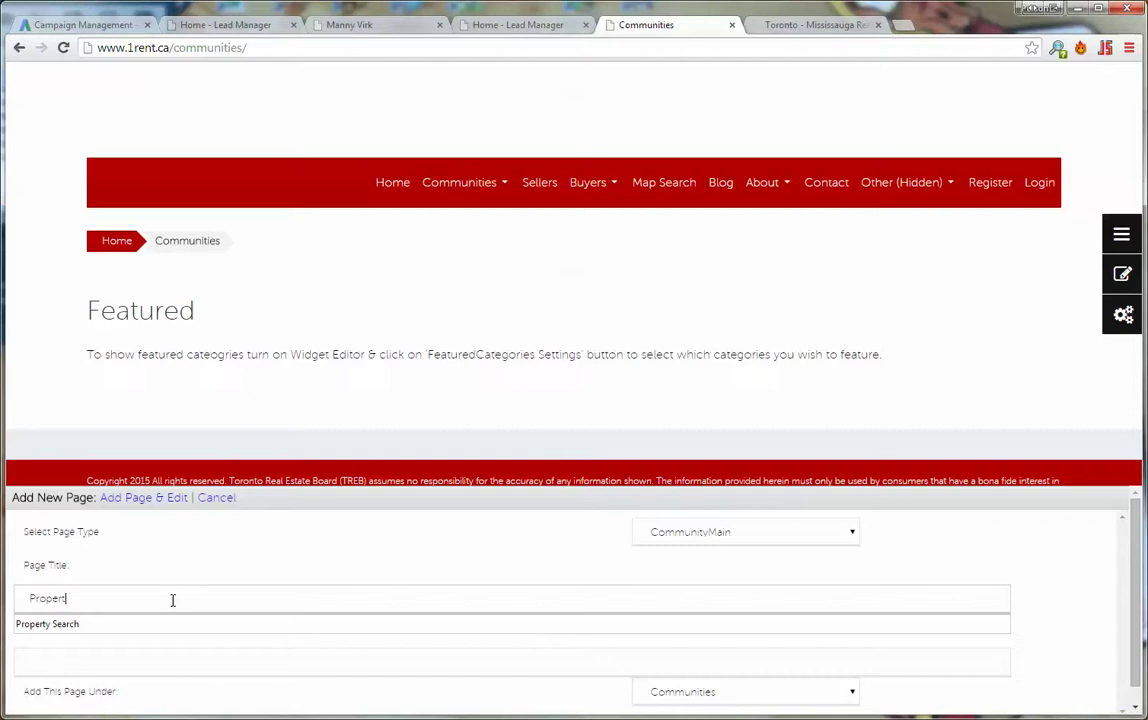
pyautogui.write('ies that Need TLC in mississa')
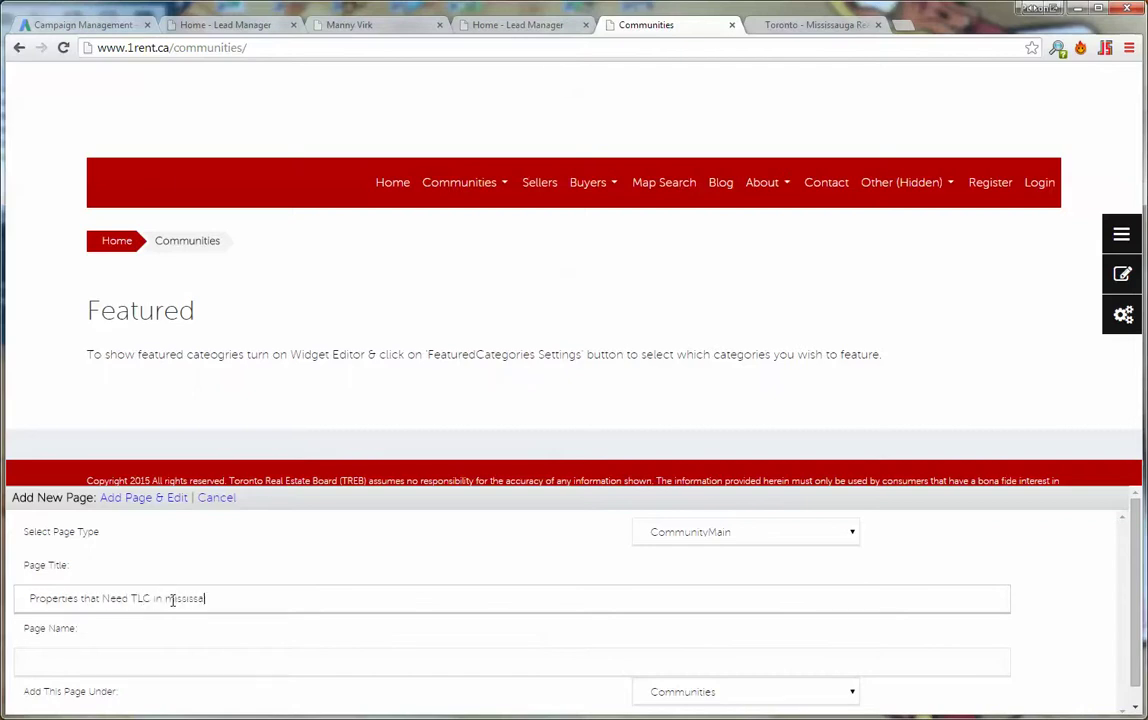
pyautogui.press('BackSpace')
pyautogui.press('BackSpace')
pyautogui.press('BackSpace')
pyautogui.press('BackSpace')
pyautogui.press('BackSpace')
pyautogui.press('BackSpace')
pyautogui.press('BackSpace')
pyautogui.press('BackSpace')
pyautogui.write('Mississauga')
pyautogui.press('Tab')
pyautogui.scroll(-1, 228, 587)
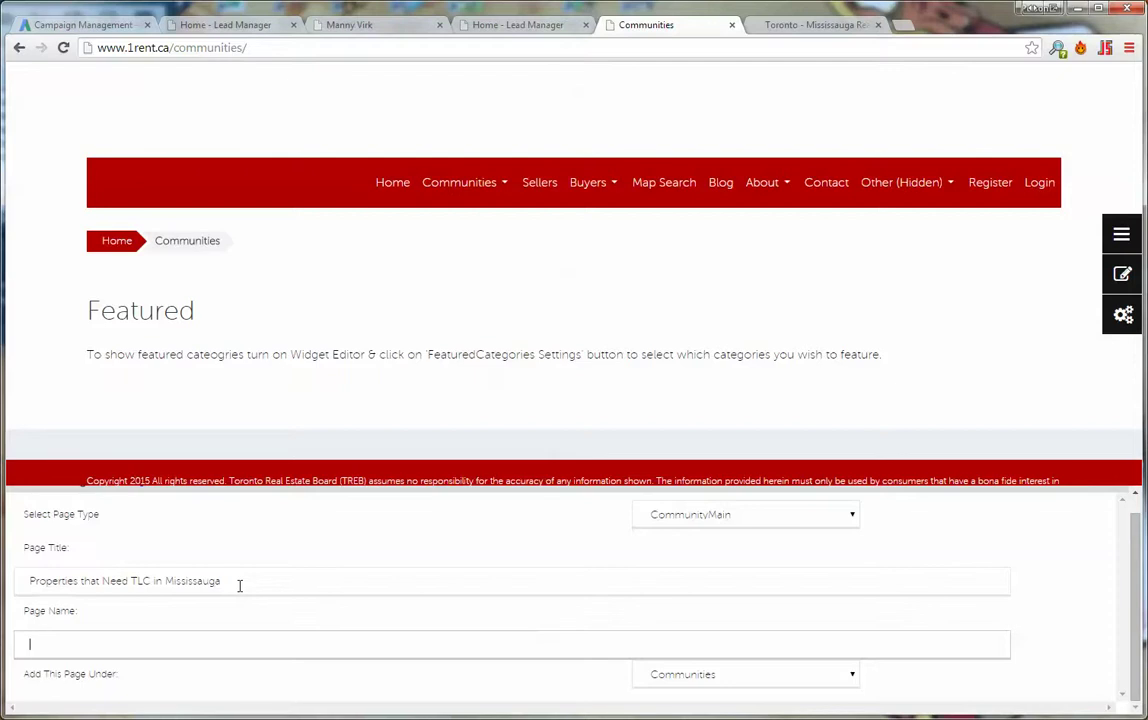
pyautogui.write('Mis')
pyautogui.write('sissauga TLC Propert')
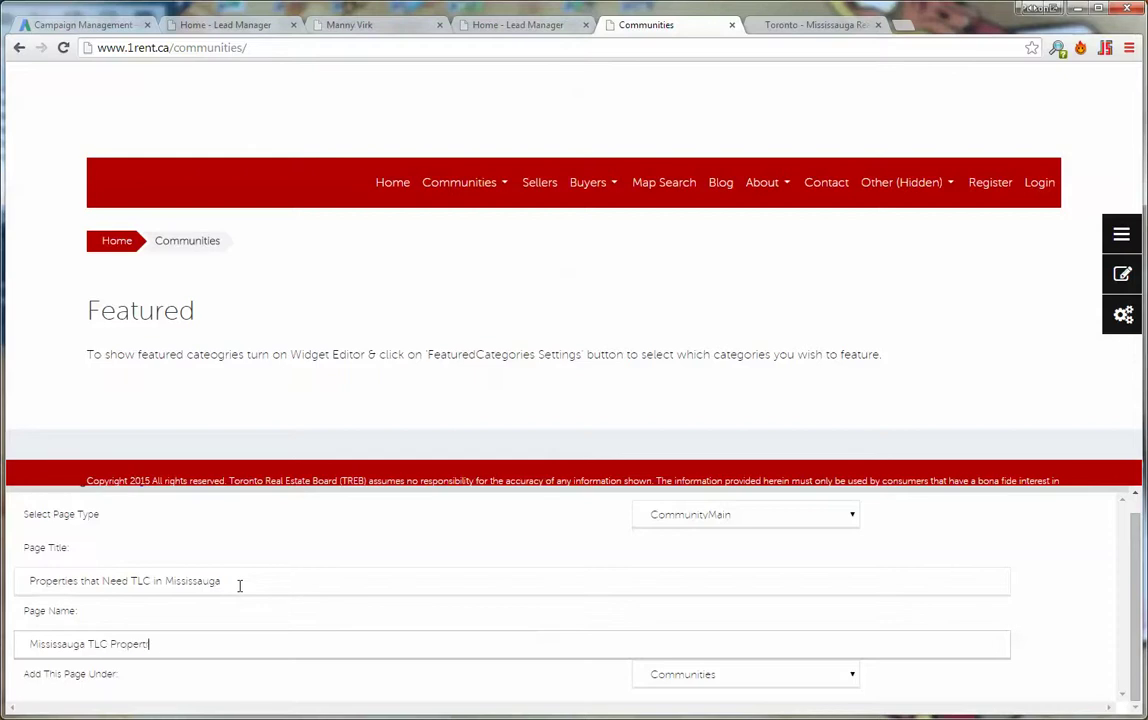
pyautogui.write('ies')
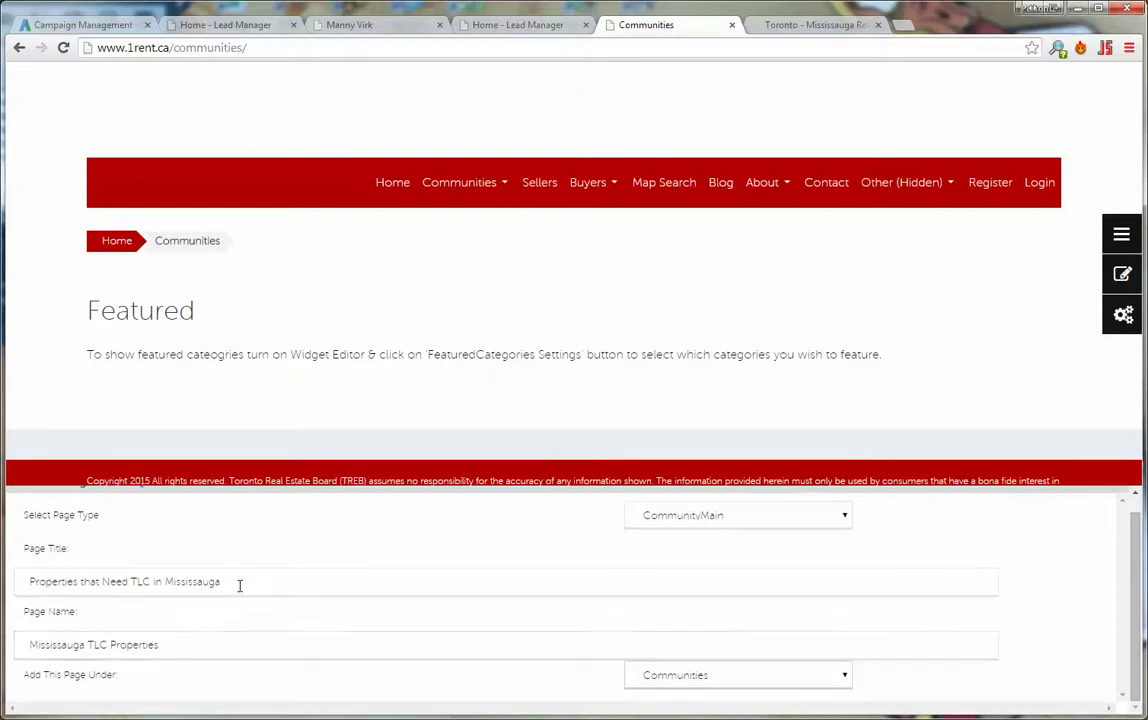
# Set the page type to Community with Communities as the parent page.
pyautogui.click(830, 523)
pyautogui.click(756, 553)
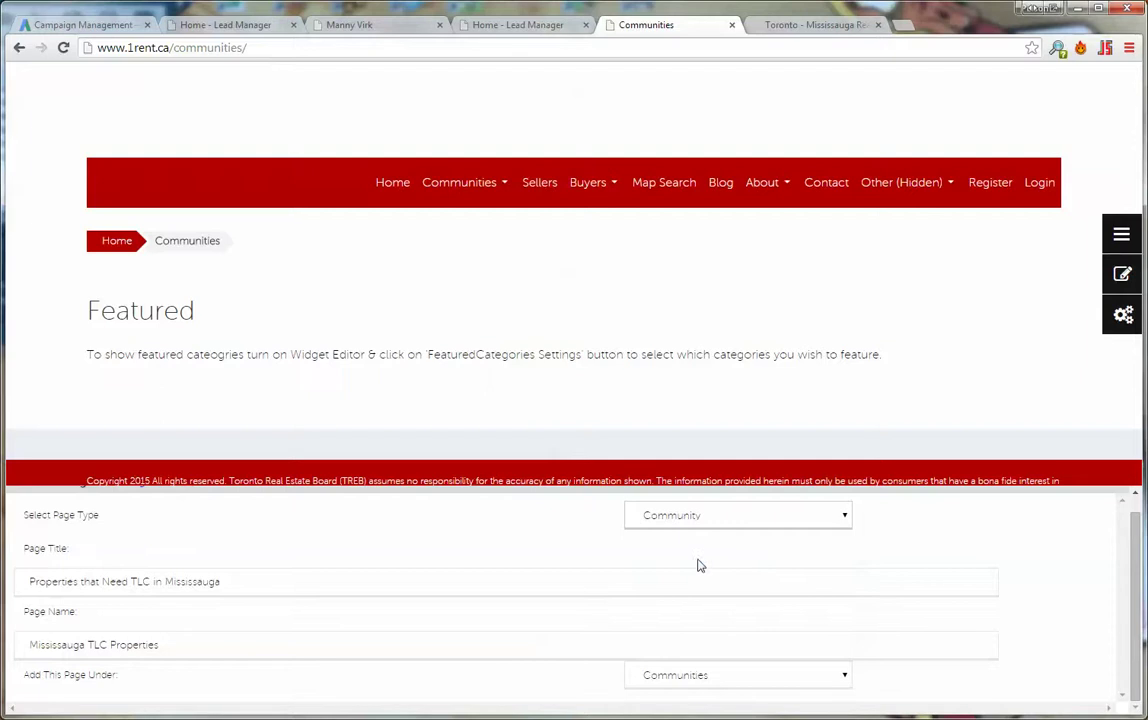
pyautogui.moveTo(117, 675); pyautogui.dragTo(55, 675)
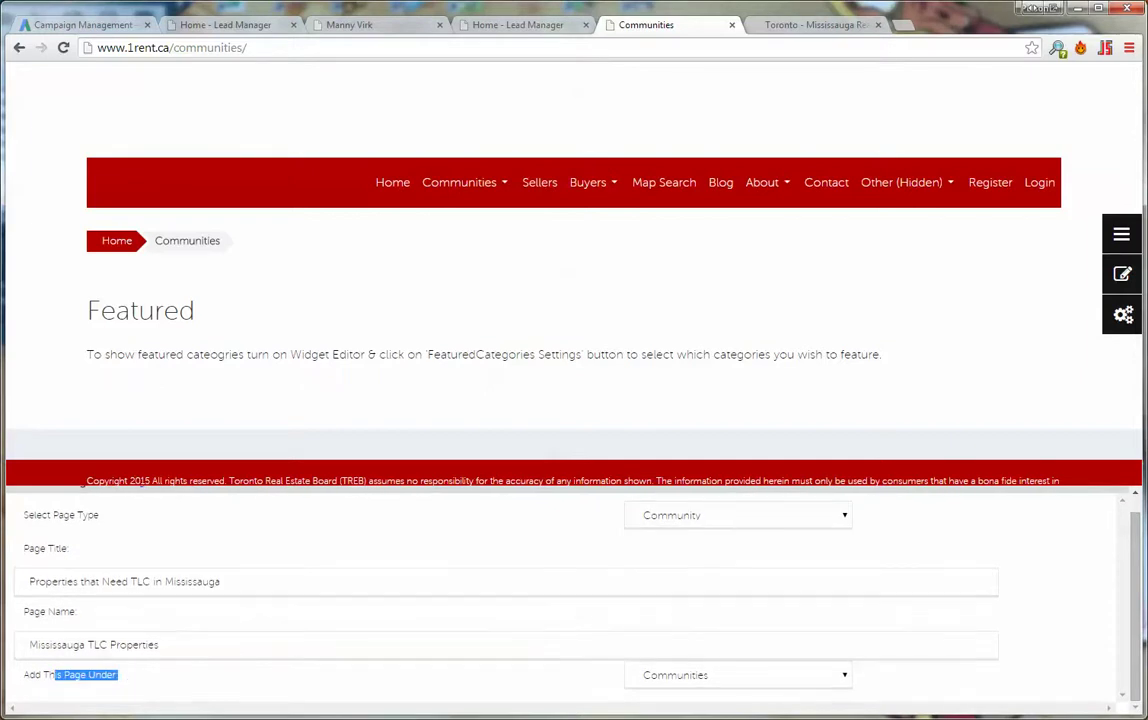
pyautogui.click(739, 676)
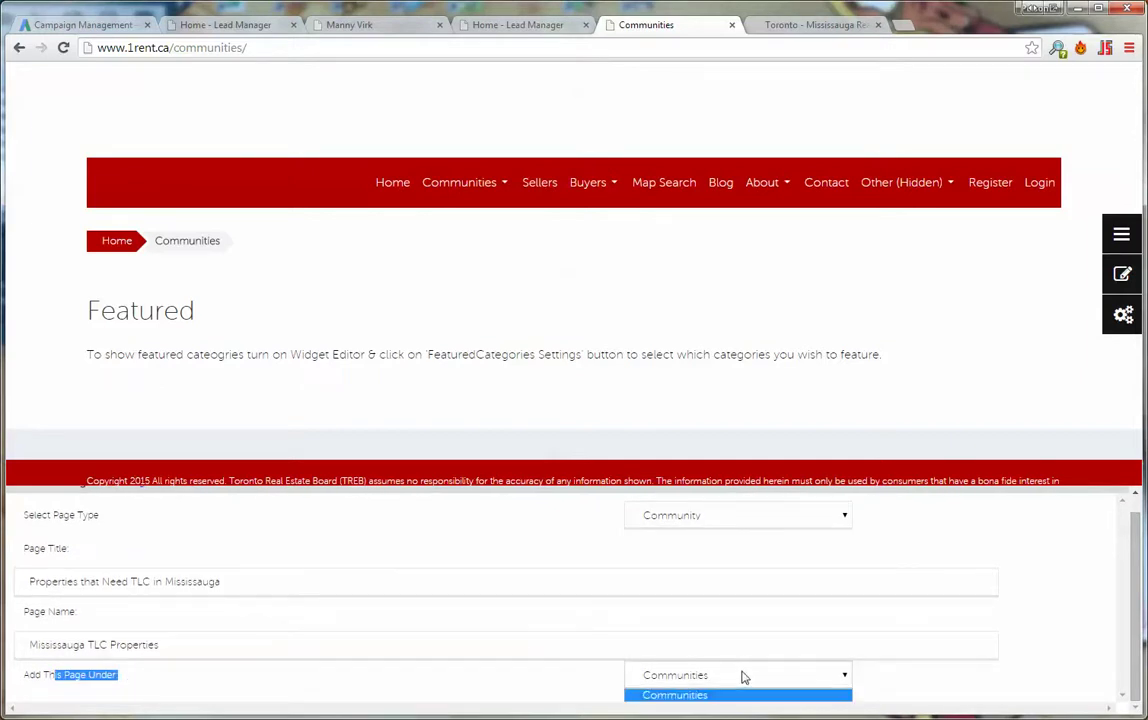
pyautogui.click(743, 694)
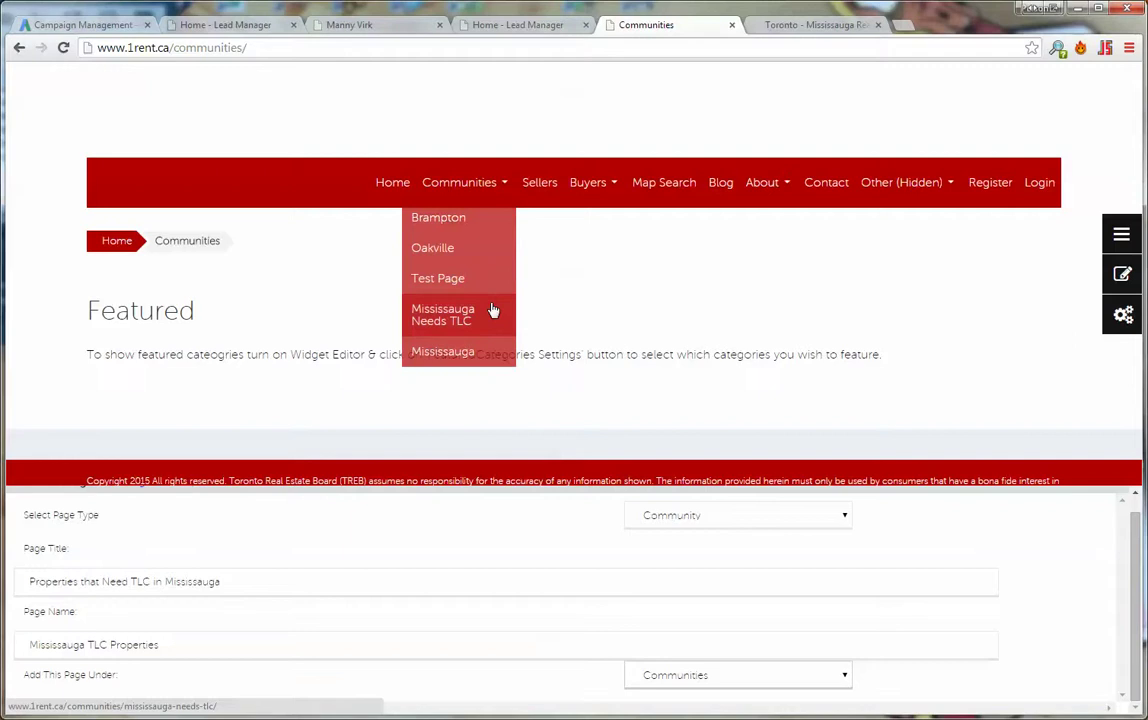
pyautogui.scroll(1, 394, 565)
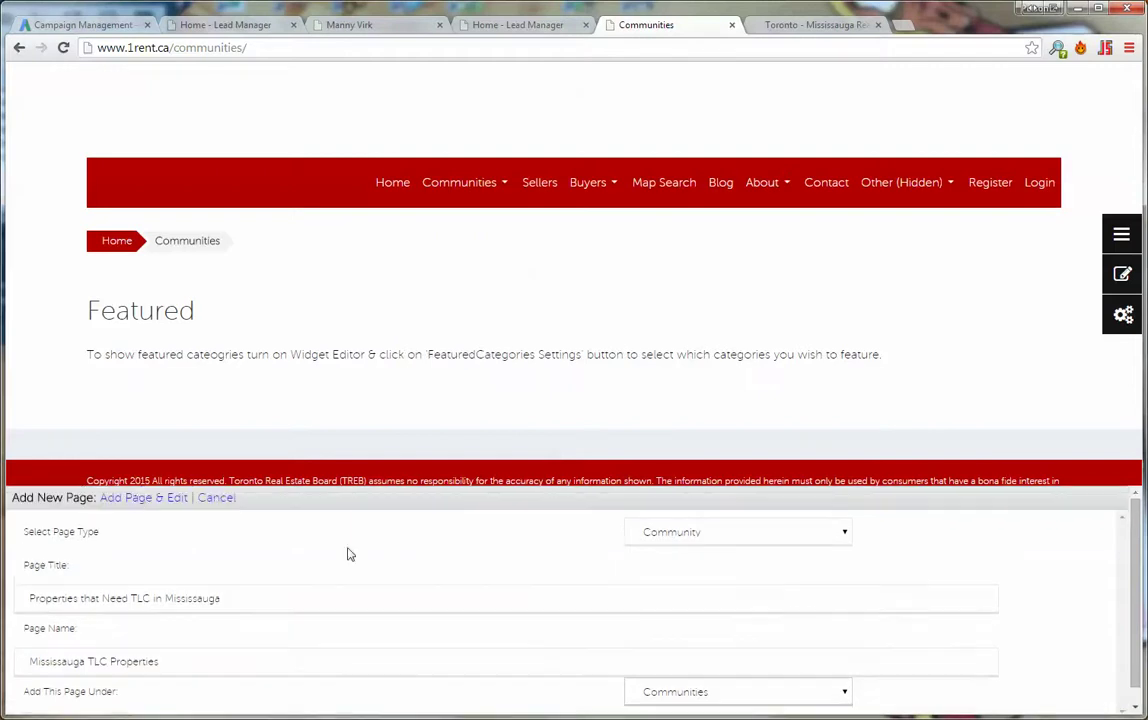
# Create the page and add a Needs TLC filter to its listing criteria.
pyautogui.click(141, 495)
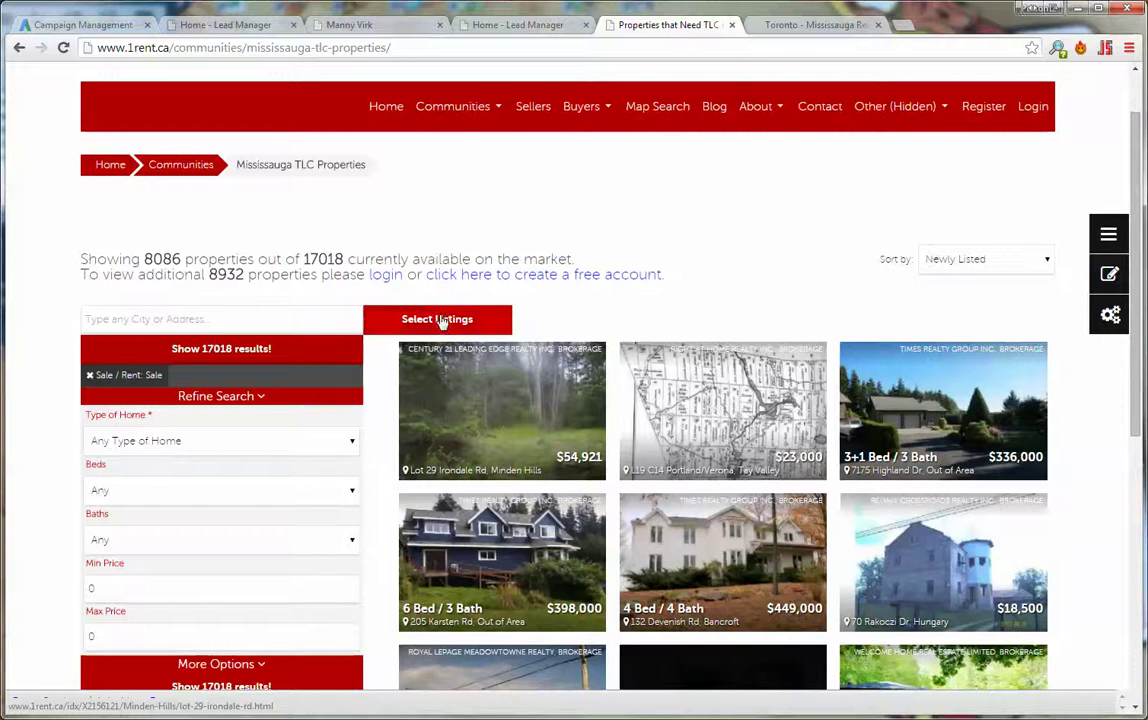
pyautogui.click(441, 320)
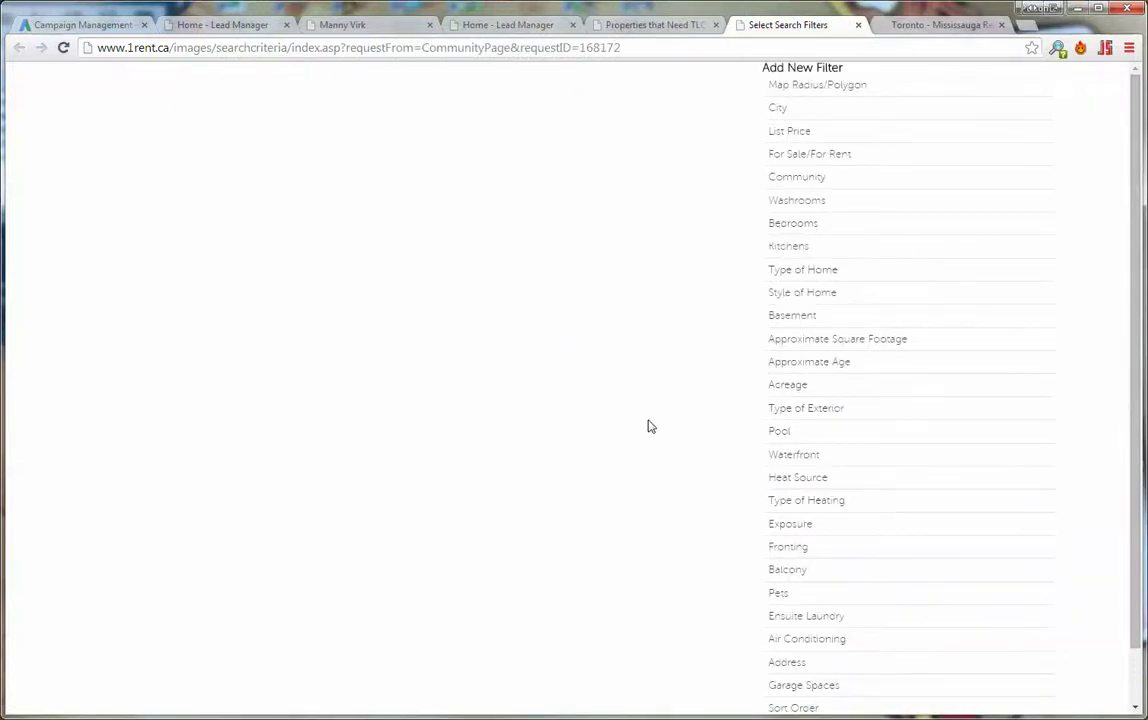
pyautogui.scroll(-1, 655, 432)
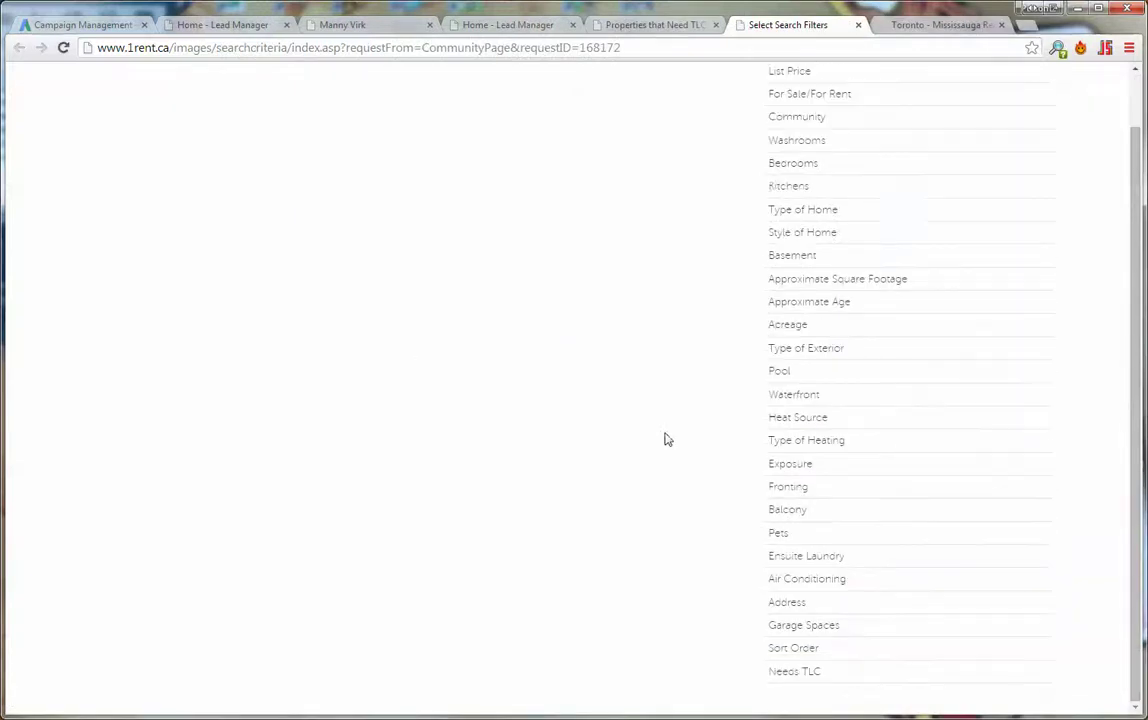
pyautogui.click(815, 672)
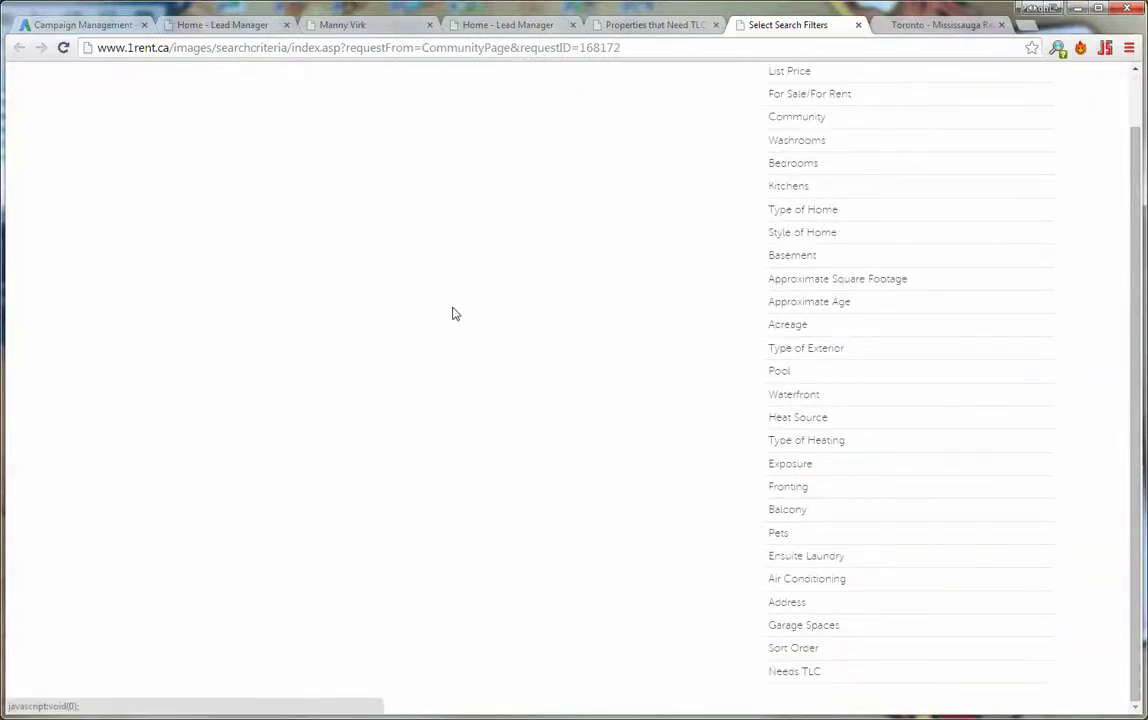
pyautogui.click(105, 100)
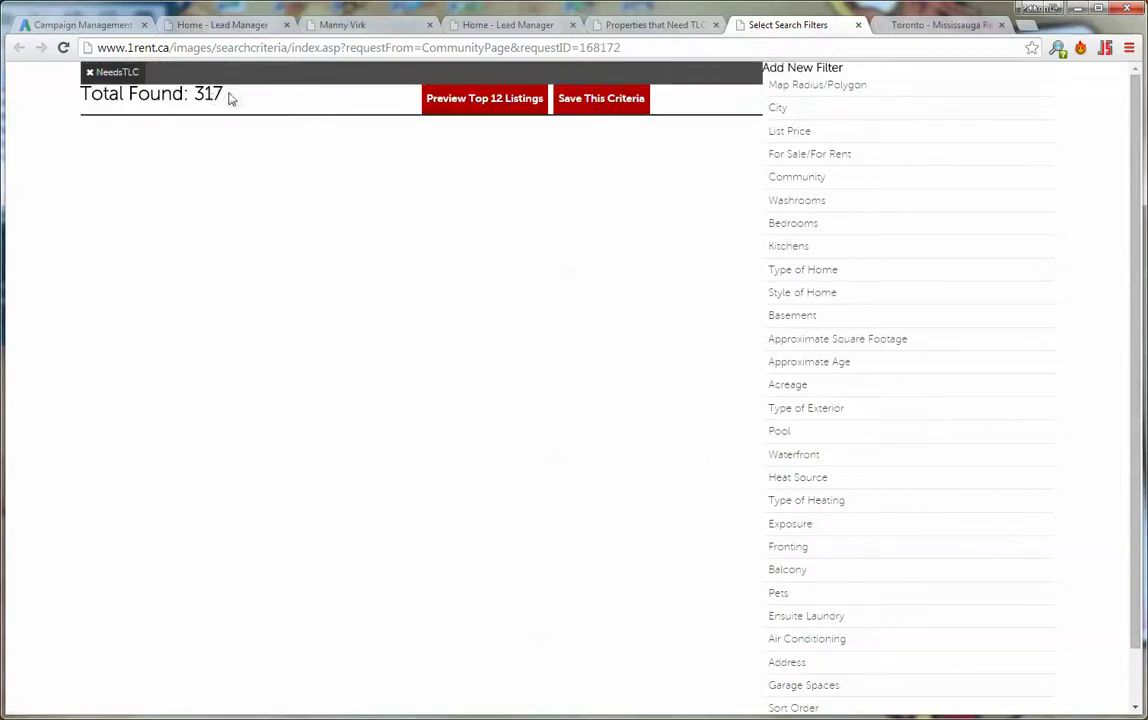
# Highlight the 317 properties found by the Needs TLC filter.
pyautogui.moveTo(230, 98); pyautogui.dragTo(194, 95)
pyautogui.click(367, 167)
pyautogui.doubleClick(226, 96)
pyautogui.click(447, 224)
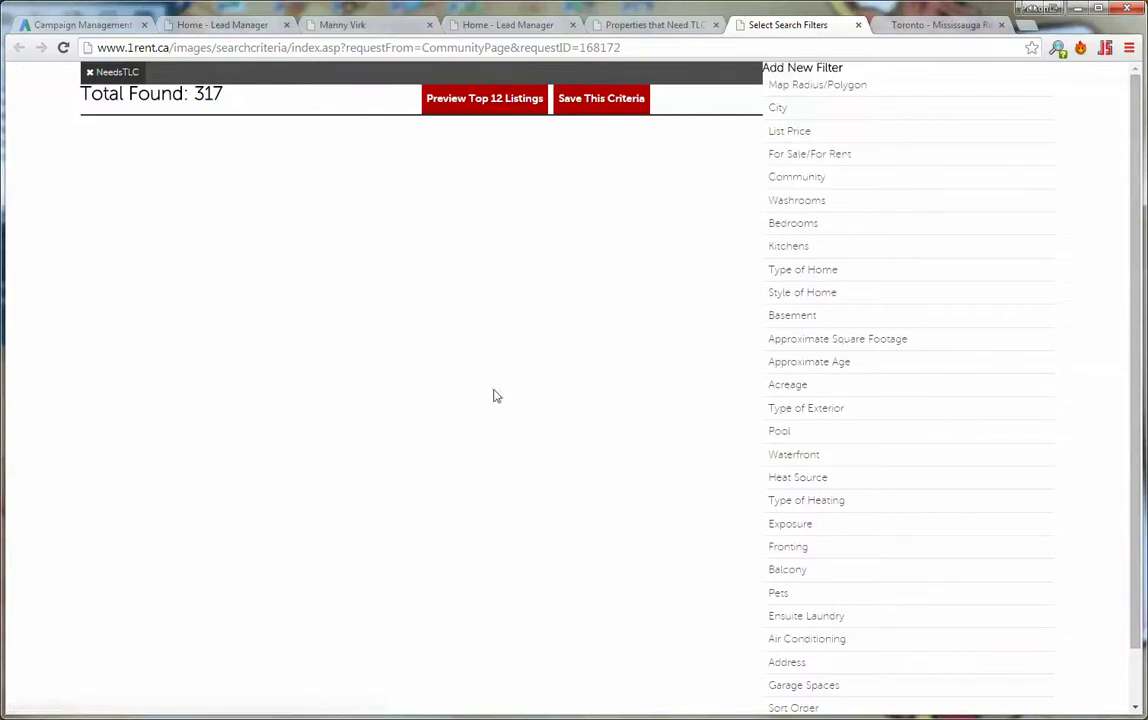
# Add a City = Mississauga filter, narrowing the results to 25, and save the criteria.
pyautogui.click(826, 108)
pyautogui.click(272, 142)
pyautogui.write('Miss')
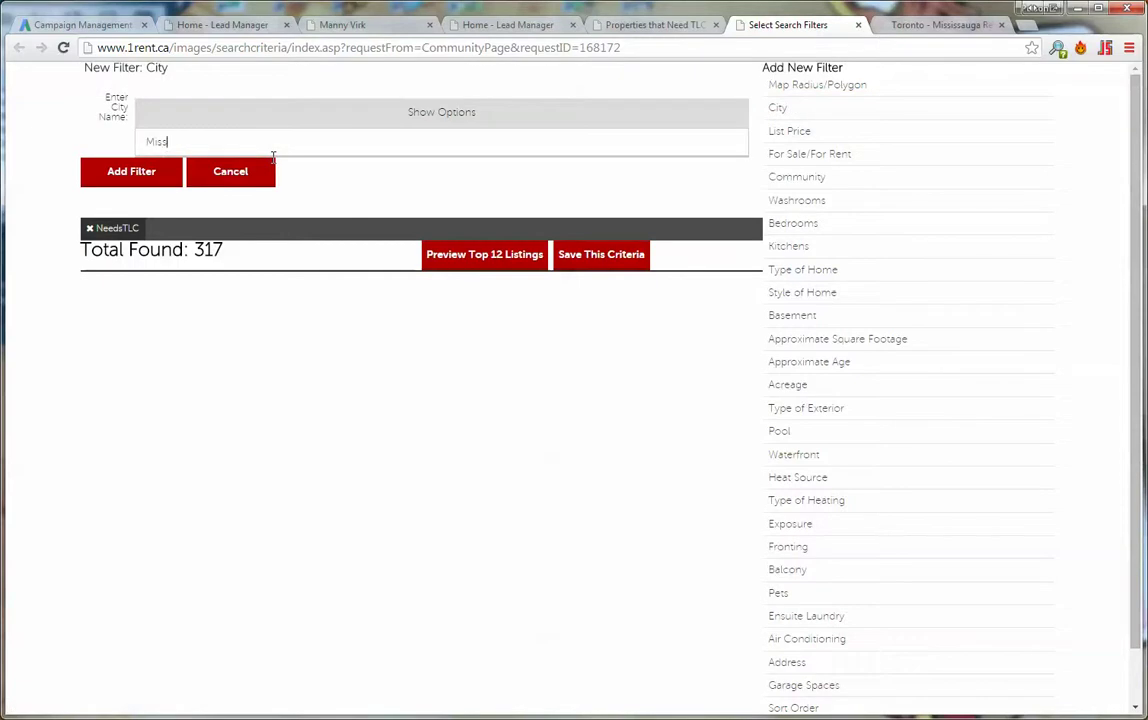
pyautogui.write('iss')
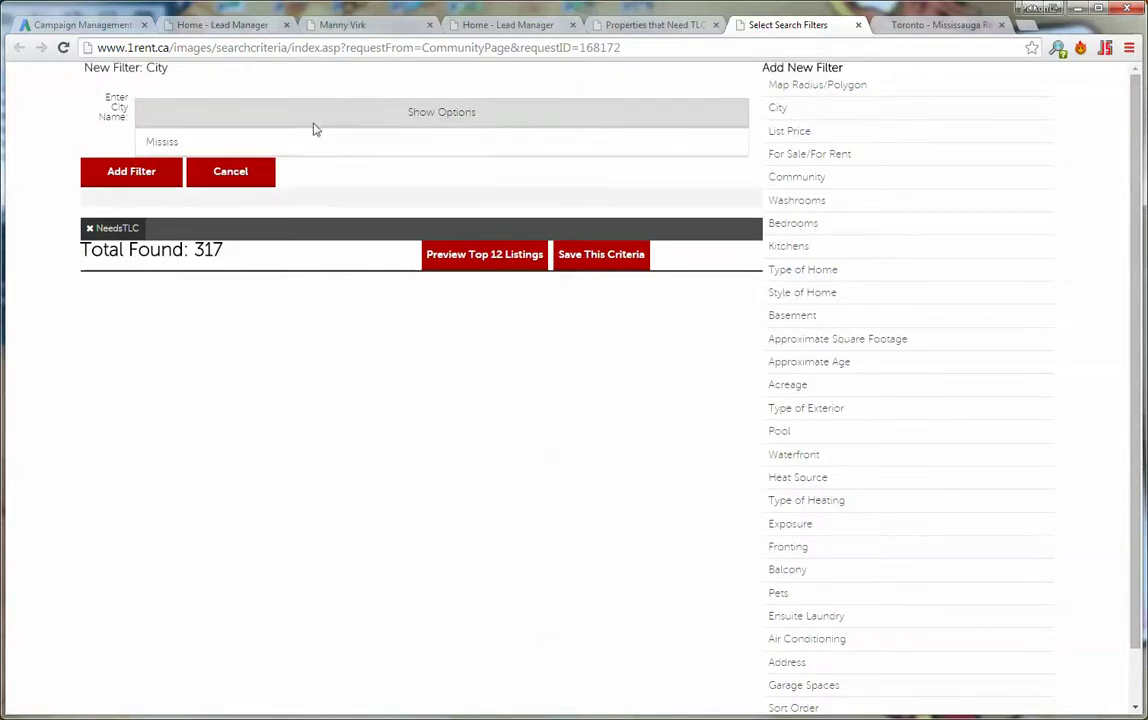
pyautogui.click(138, 277)
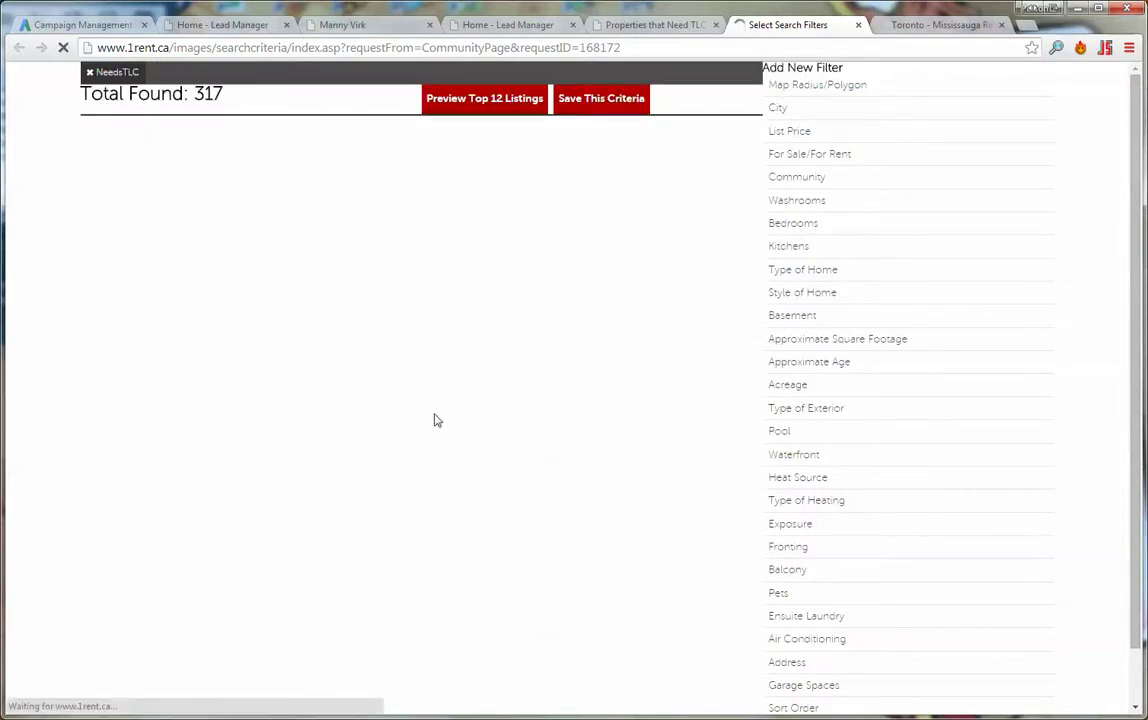
pyautogui.doubleClick(204, 94)
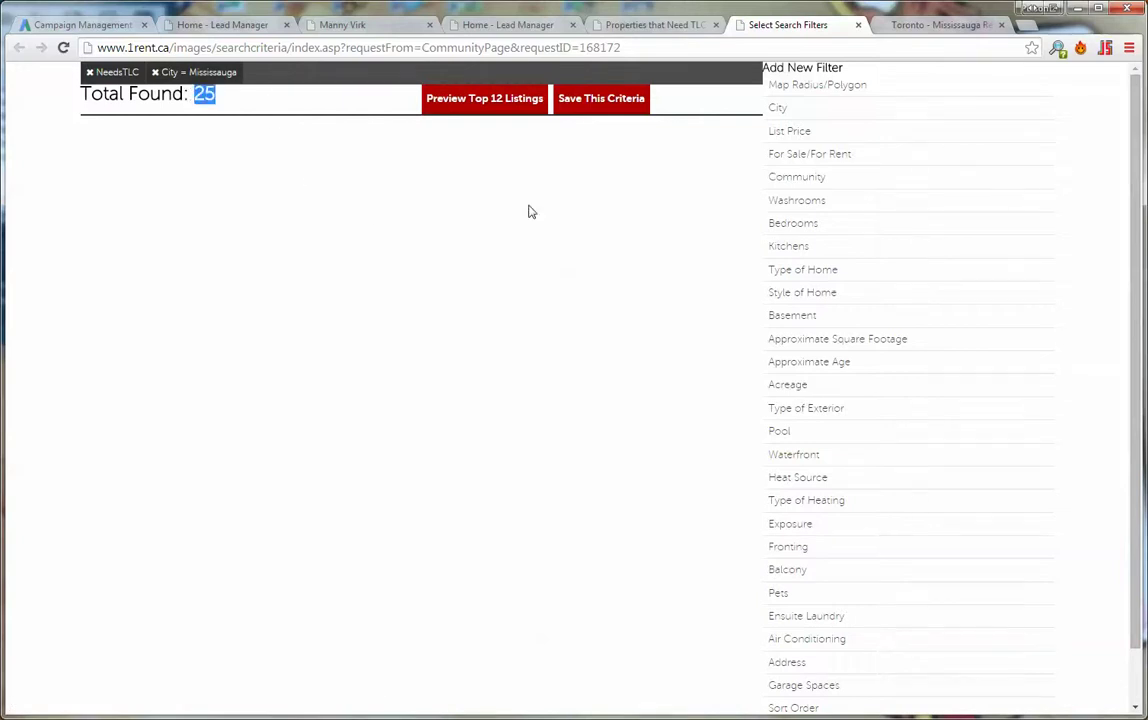
pyautogui.click(614, 102)
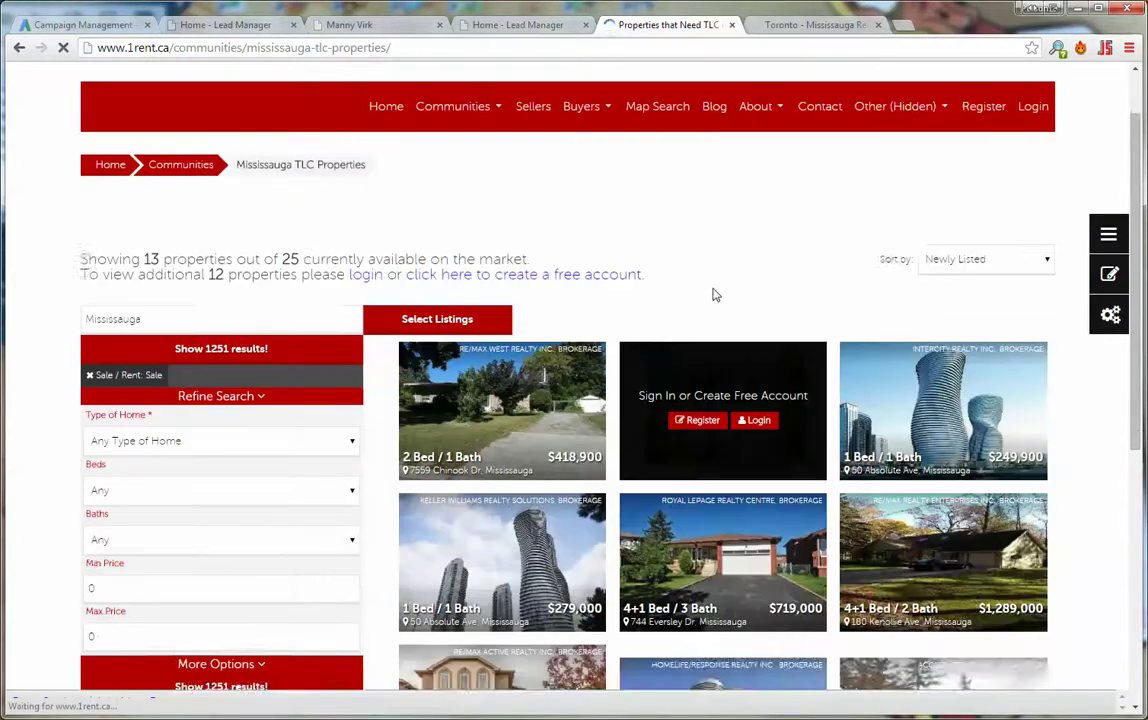
pyautogui.scroll(-1, 715, 294)
pyautogui.scroll(-3, 906, 437)
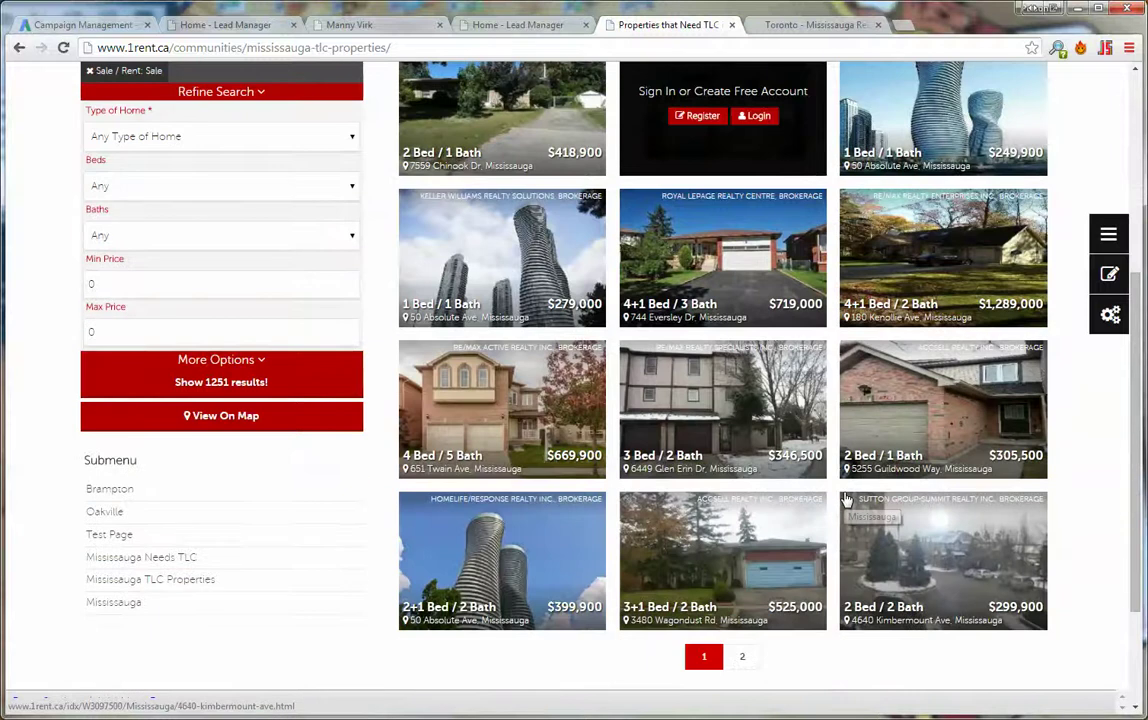
# Add a Price Lowest First sort order to the listing criteria and save it.
pyautogui.scroll(4, 1080, 430)
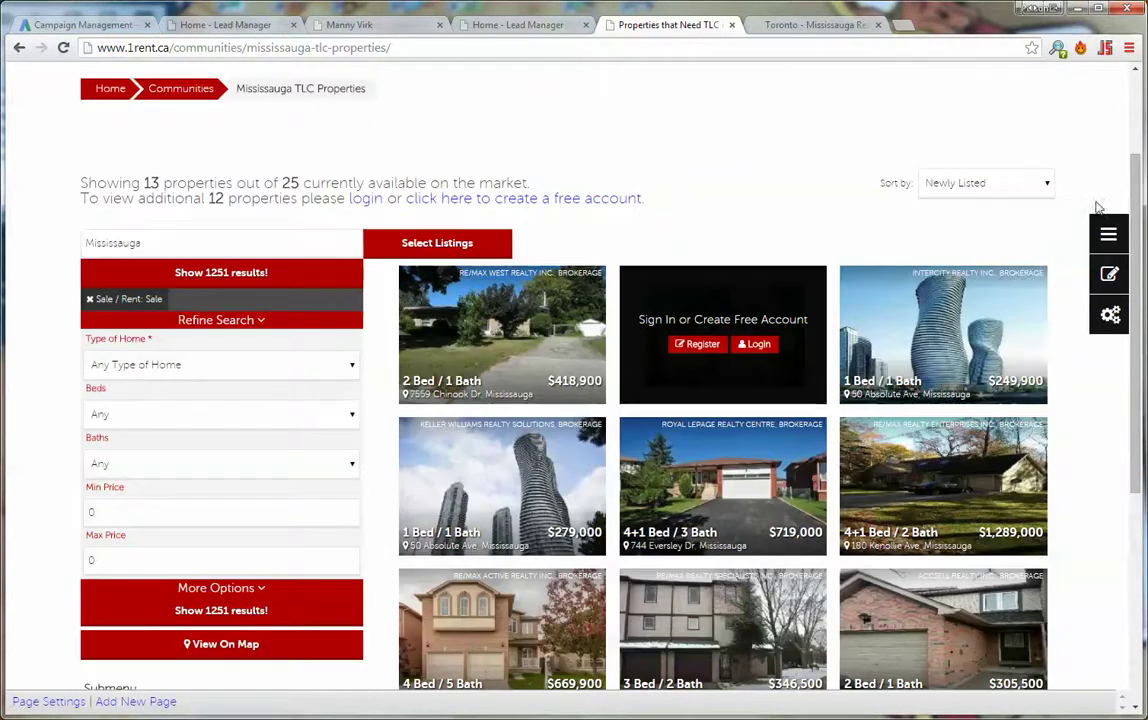
pyautogui.click(454, 250)
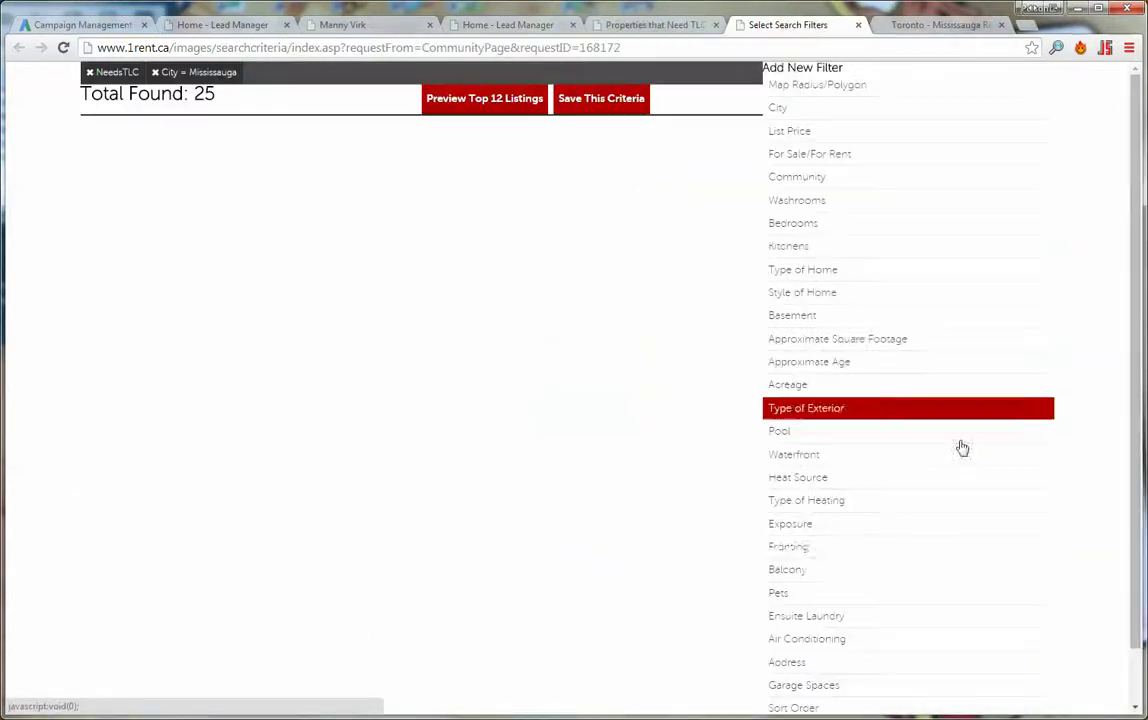
pyautogui.scroll(-1, 862, 542)
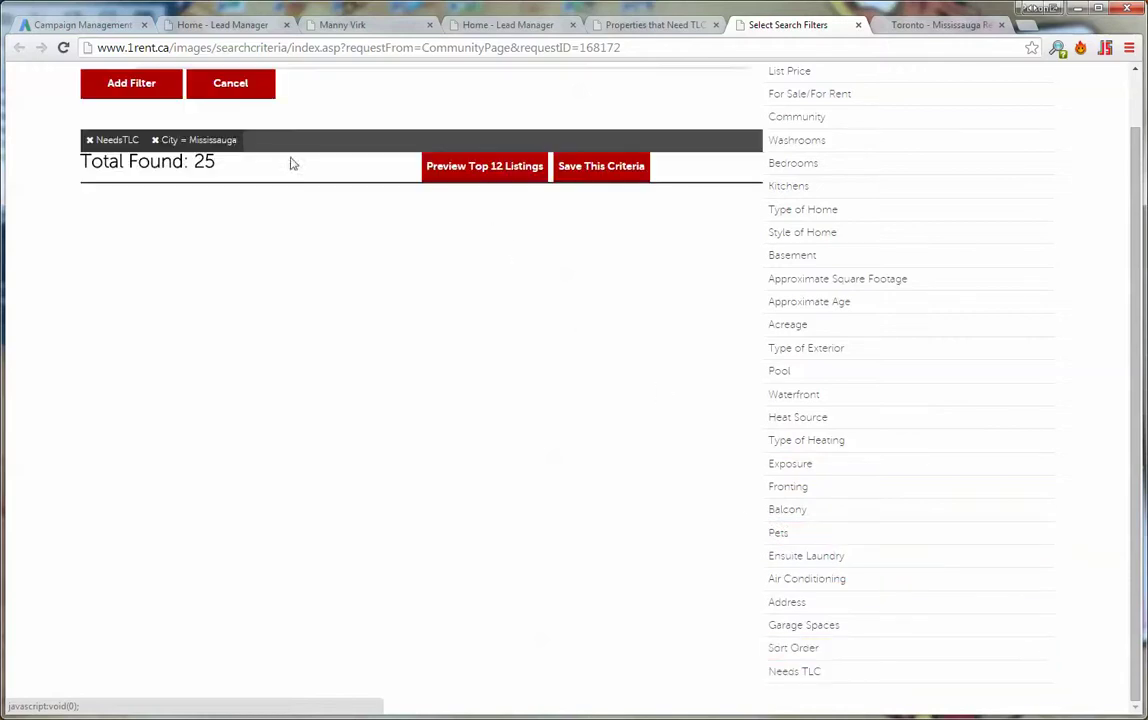
pyautogui.scroll(1, 200, 100)
pyautogui.click(272, 117)
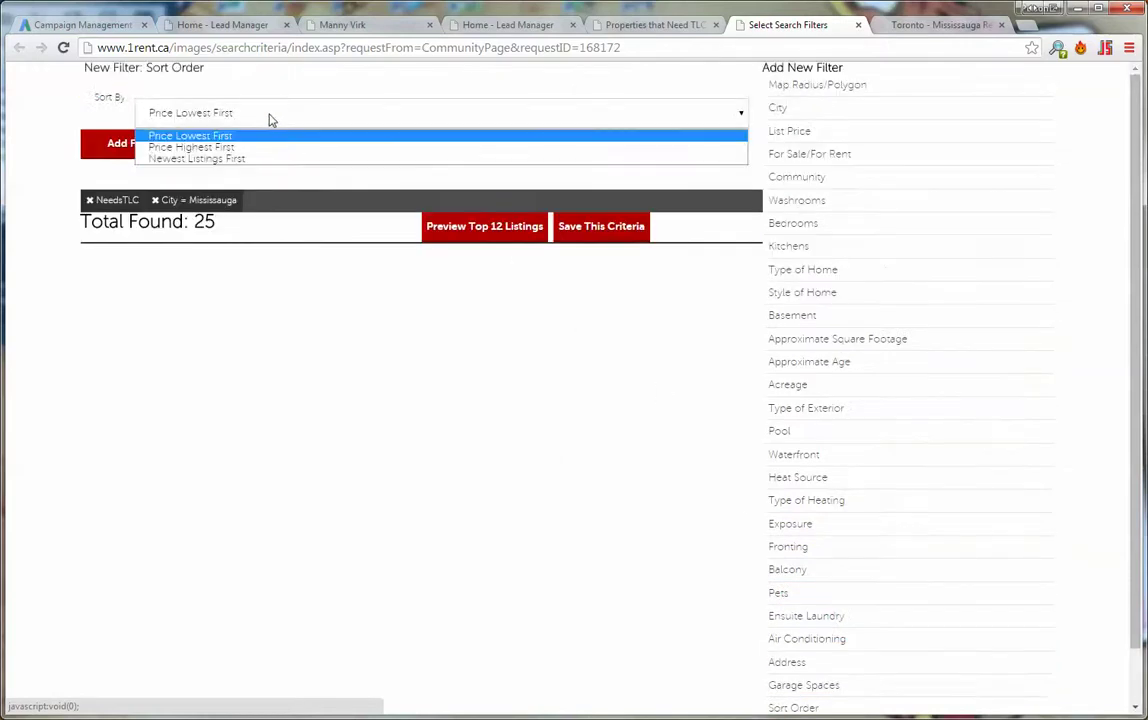
pyautogui.click(203, 113)
pyautogui.click(140, 141)
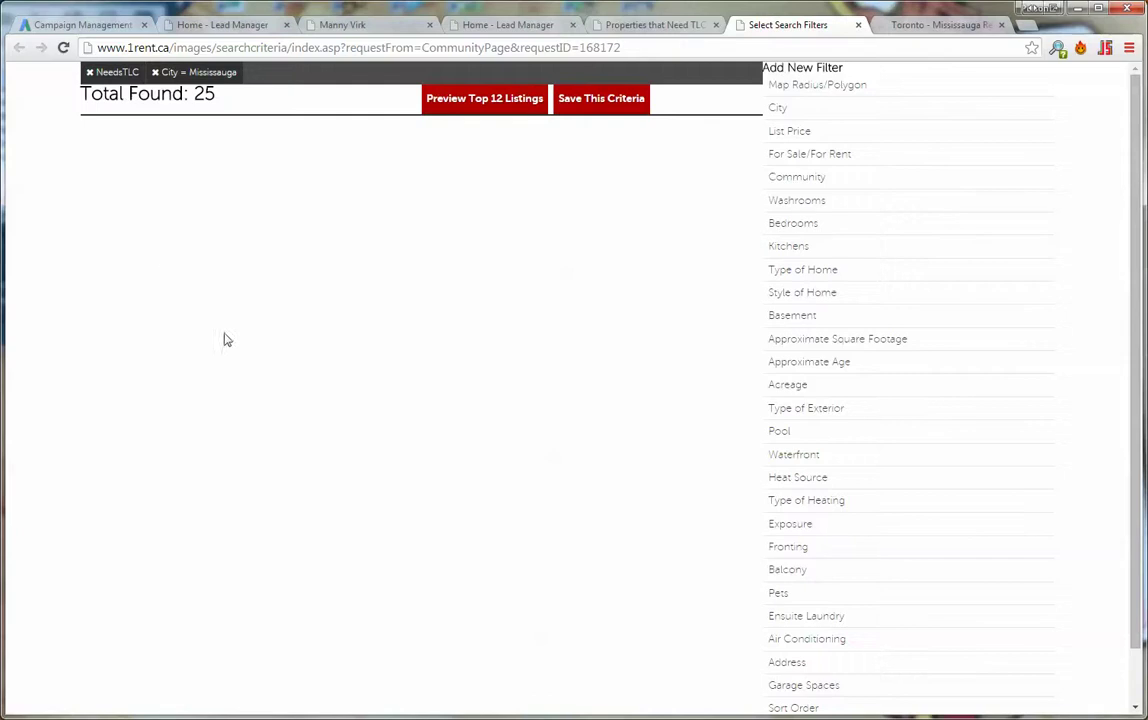
pyautogui.click(618, 104)
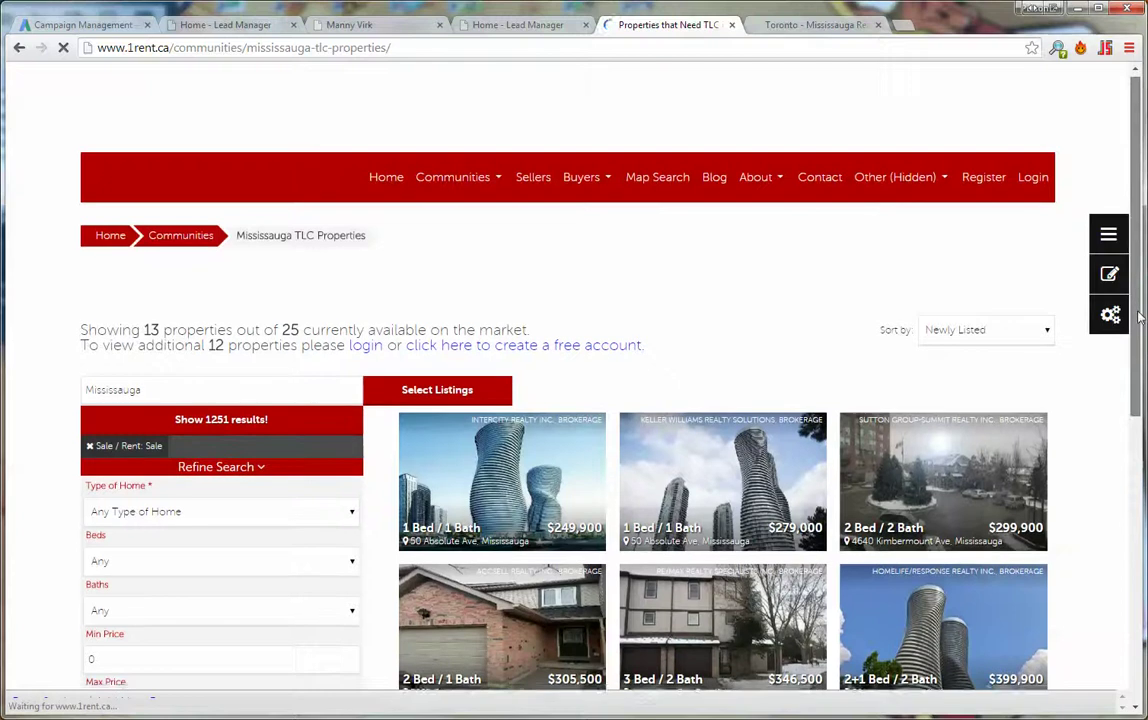
pyautogui.moveTo(1138, 316); pyautogui.dragTo(1140, 518)
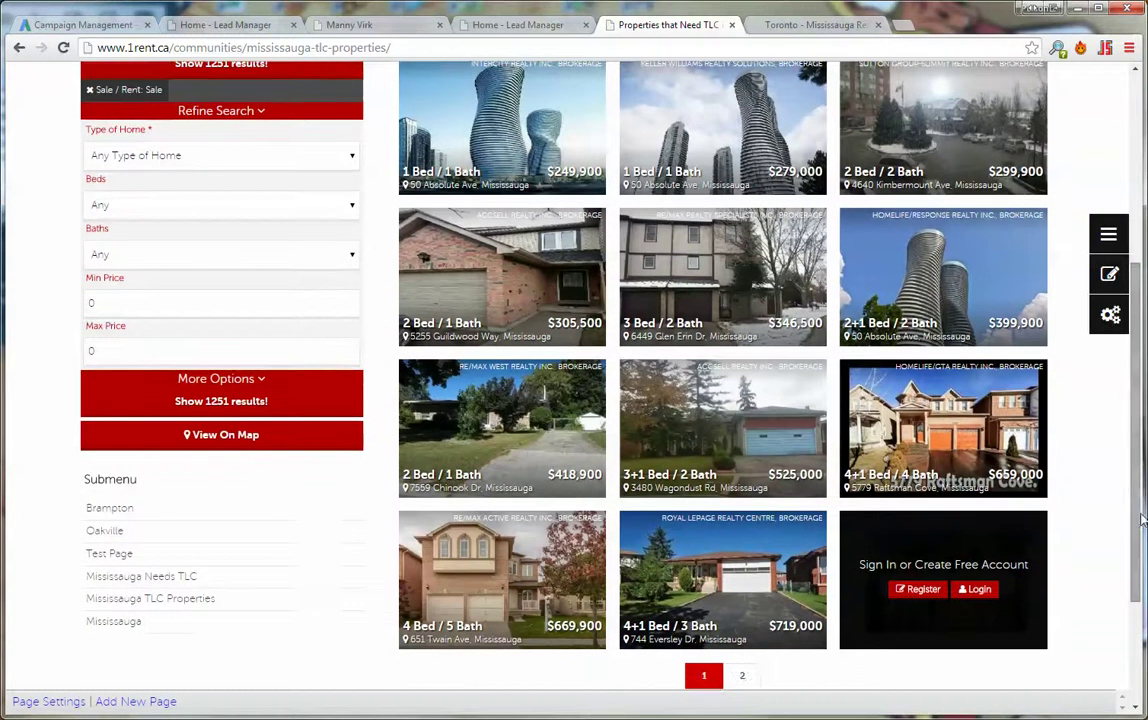
pyautogui.click(650, 435)
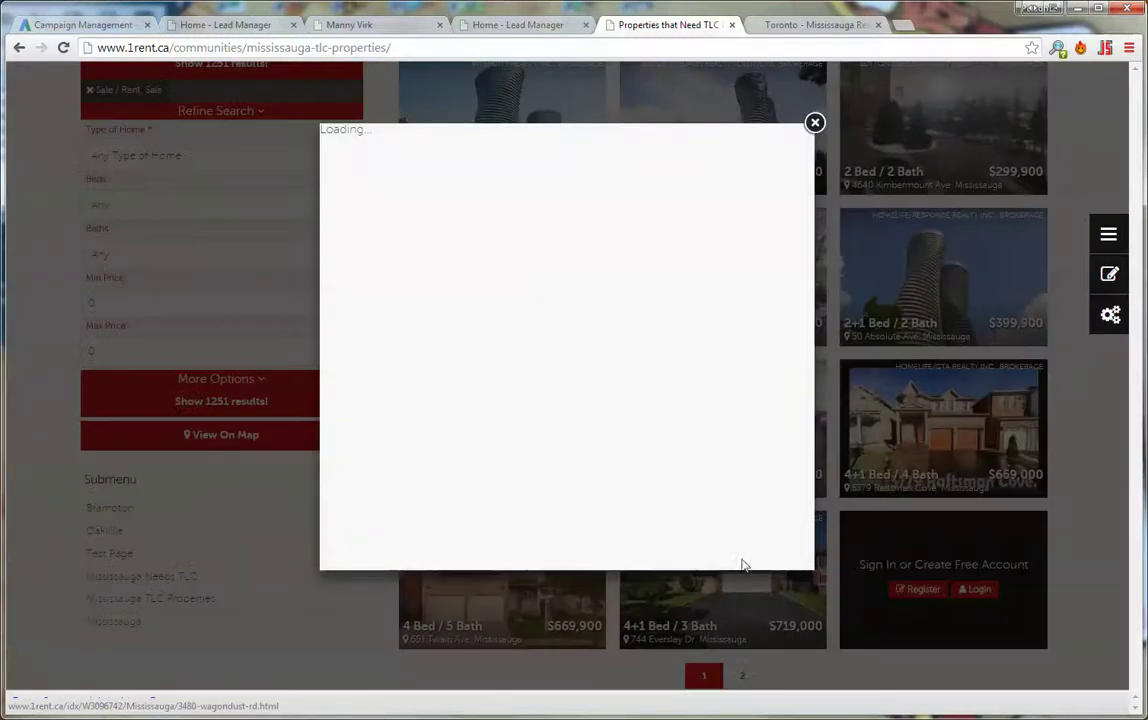
pyautogui.click(770, 544)
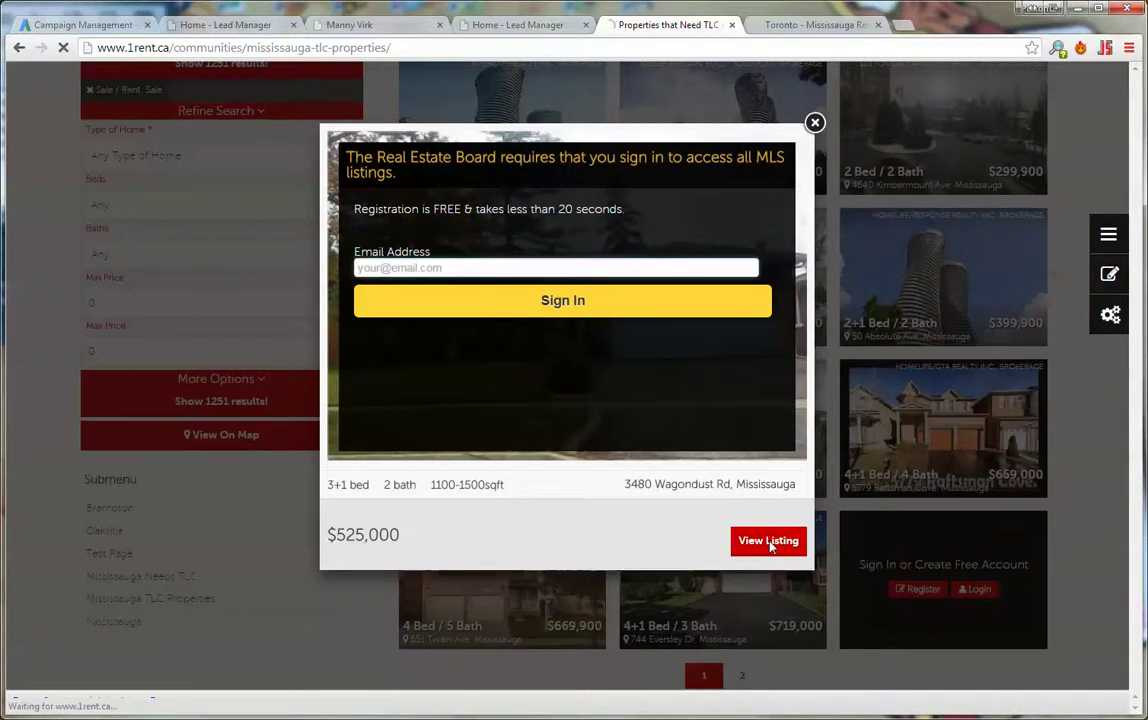
pyautogui.scroll(-3, 815, 408)
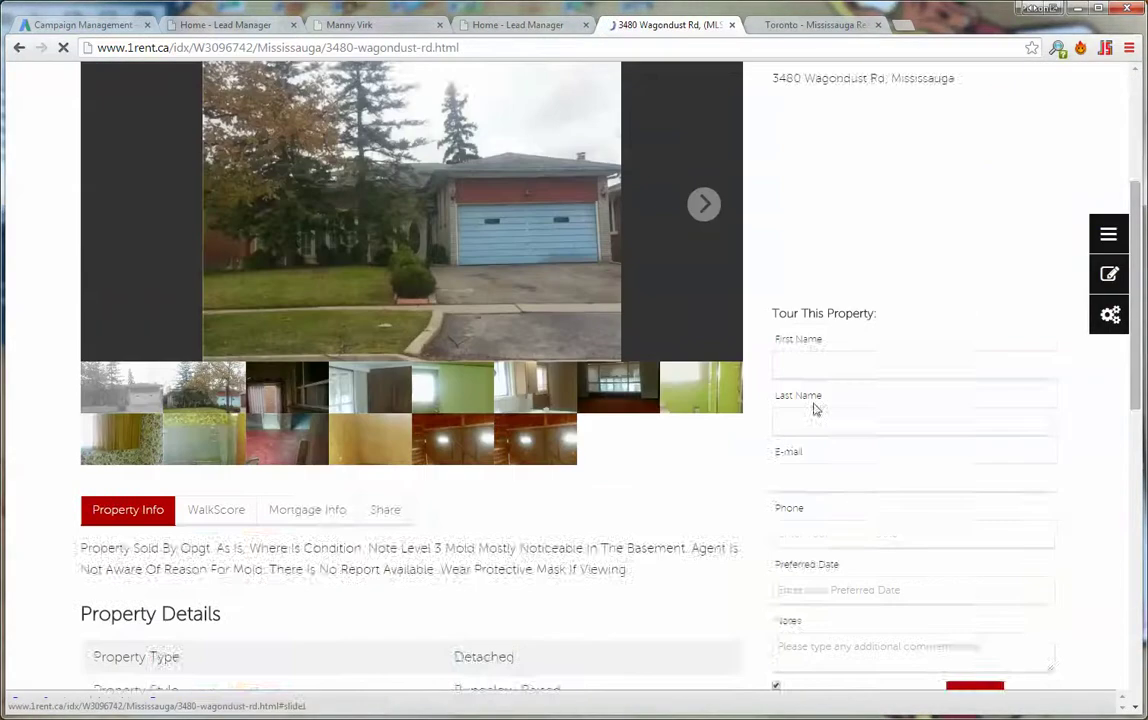
pyautogui.scroll(-1, 815, 408)
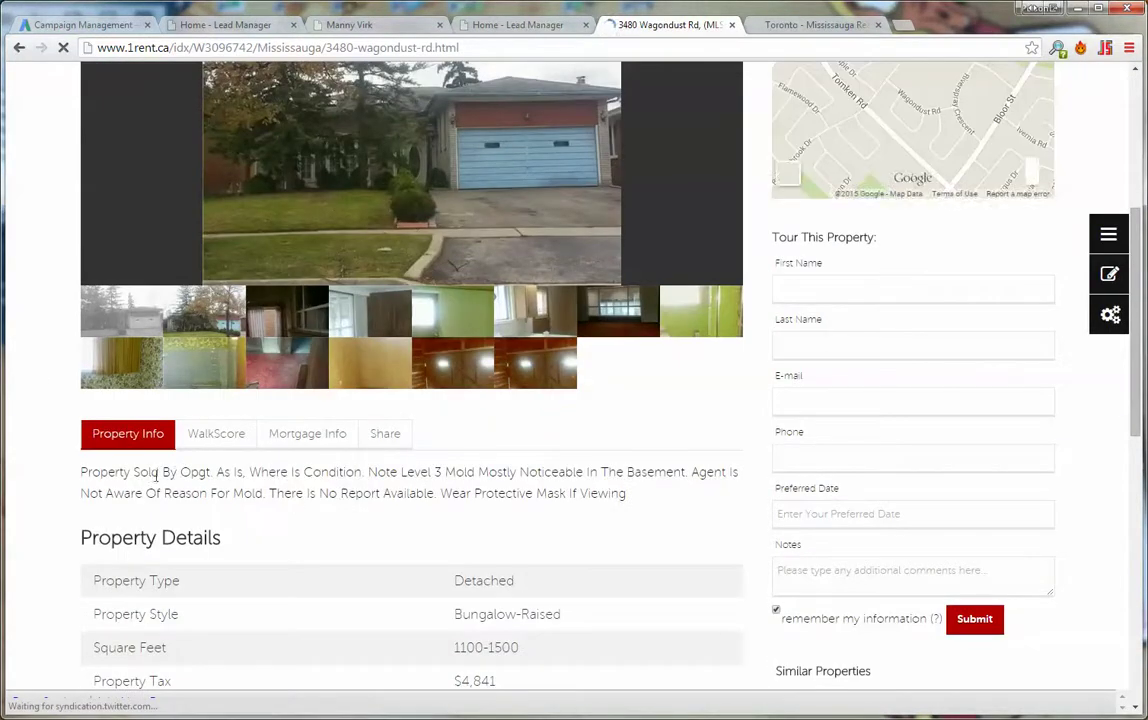
pyautogui.moveTo(133, 472); pyautogui.dragTo(247, 475)
pyautogui.click(240, 473)
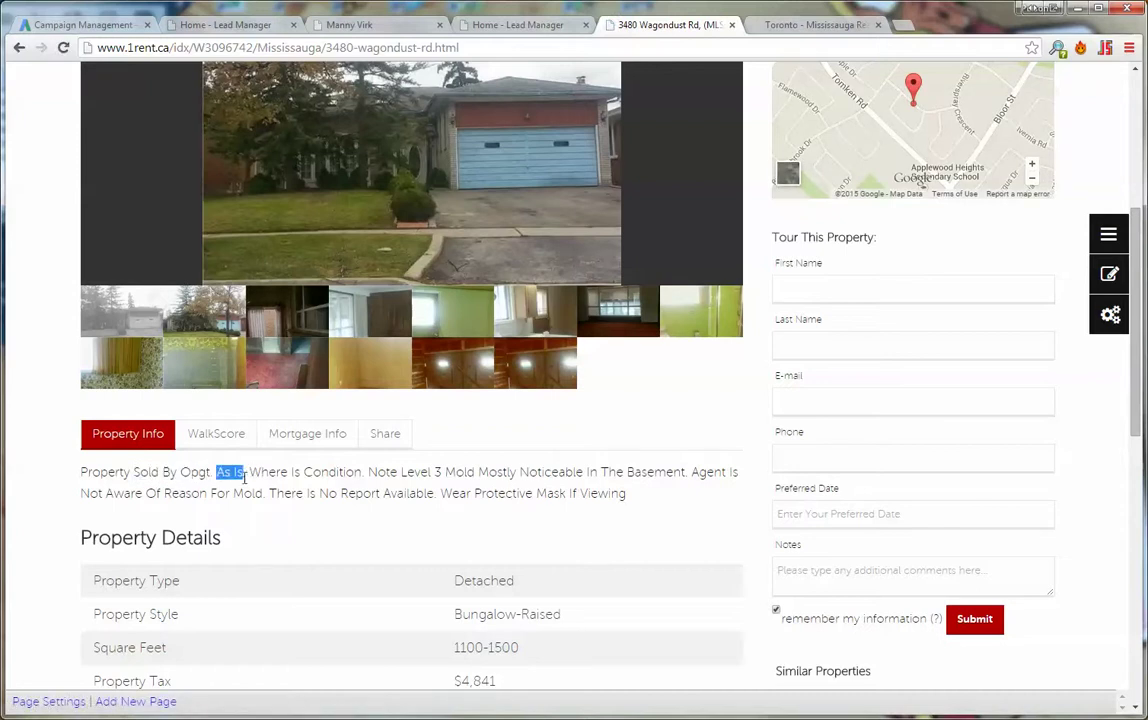
pyautogui.click(179, 323)
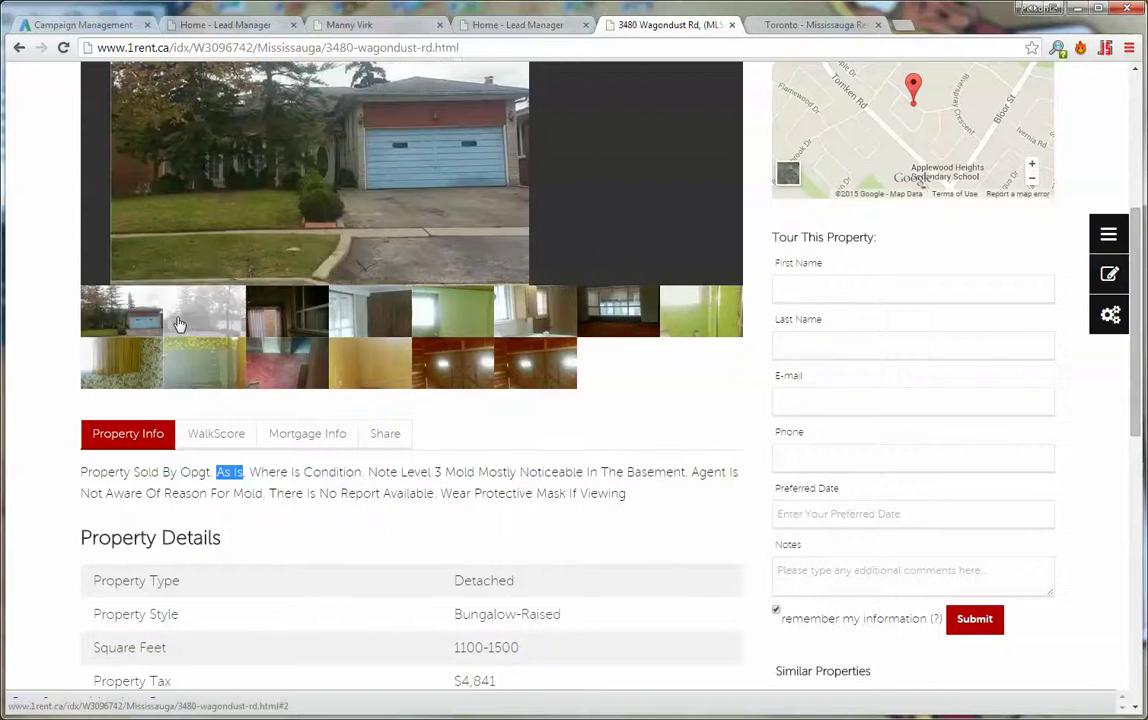
pyautogui.scroll(2, 174, 471)
pyautogui.click(258, 470)
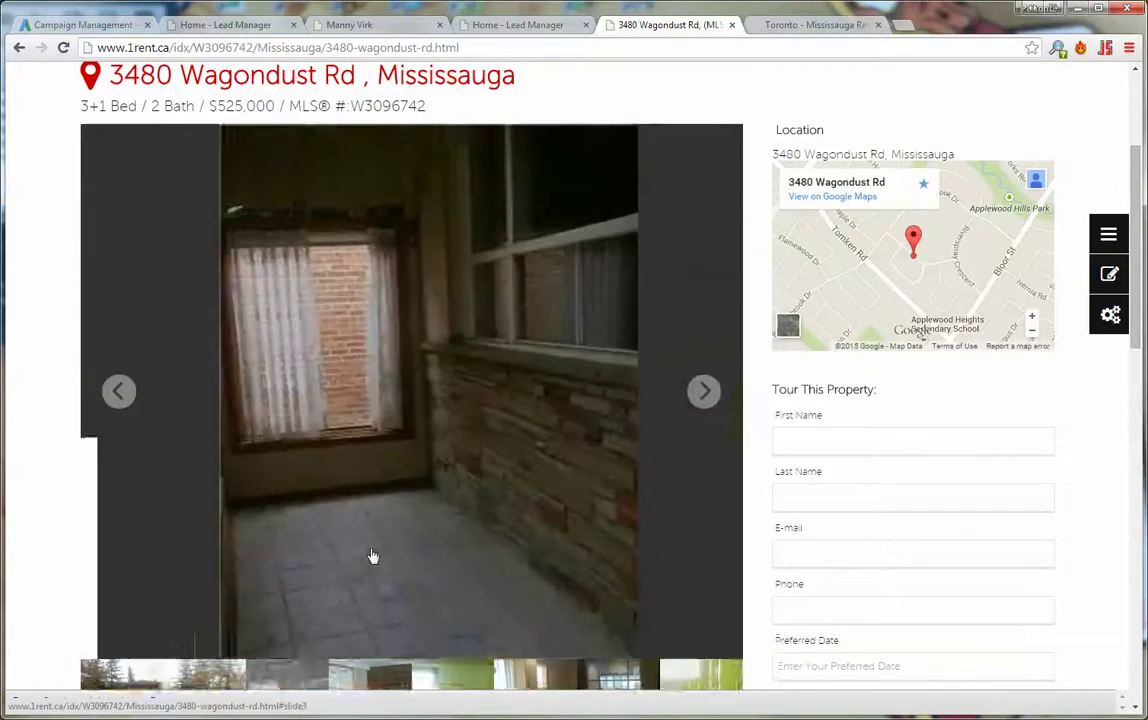
pyautogui.scroll(-3, 507, 489)
pyautogui.click(507, 486)
pyautogui.scroll(-2, 590, 508)
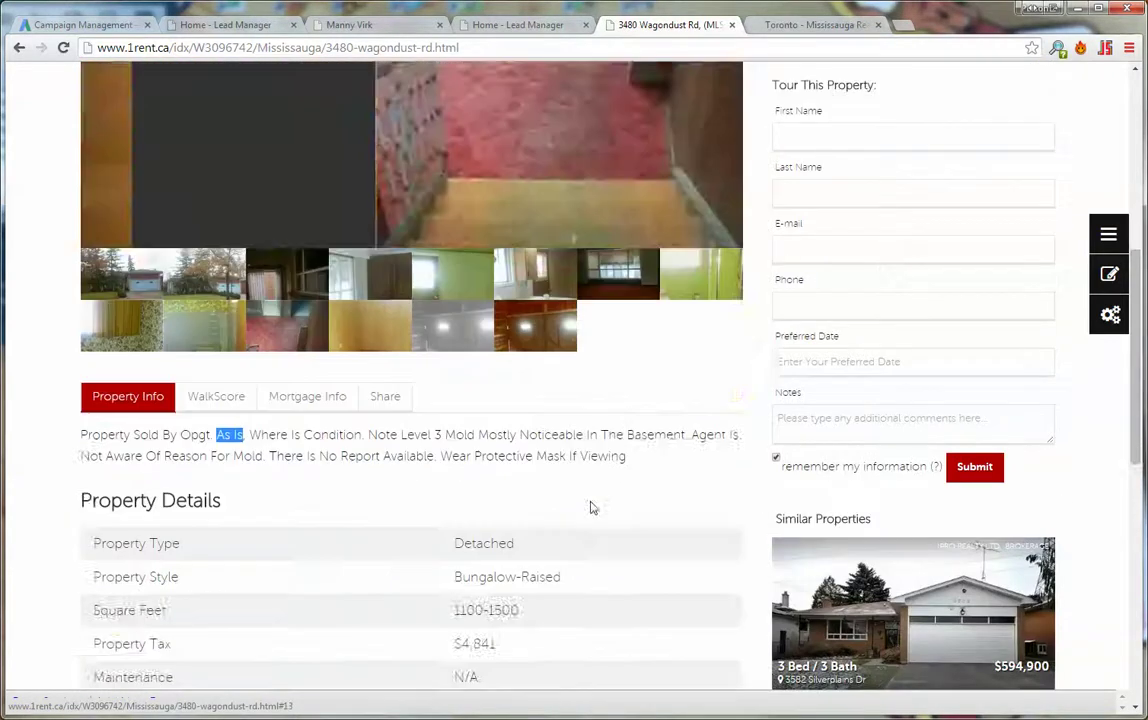
pyautogui.scroll(-1, 590, 508)
pyautogui.scroll(4, 559, 415)
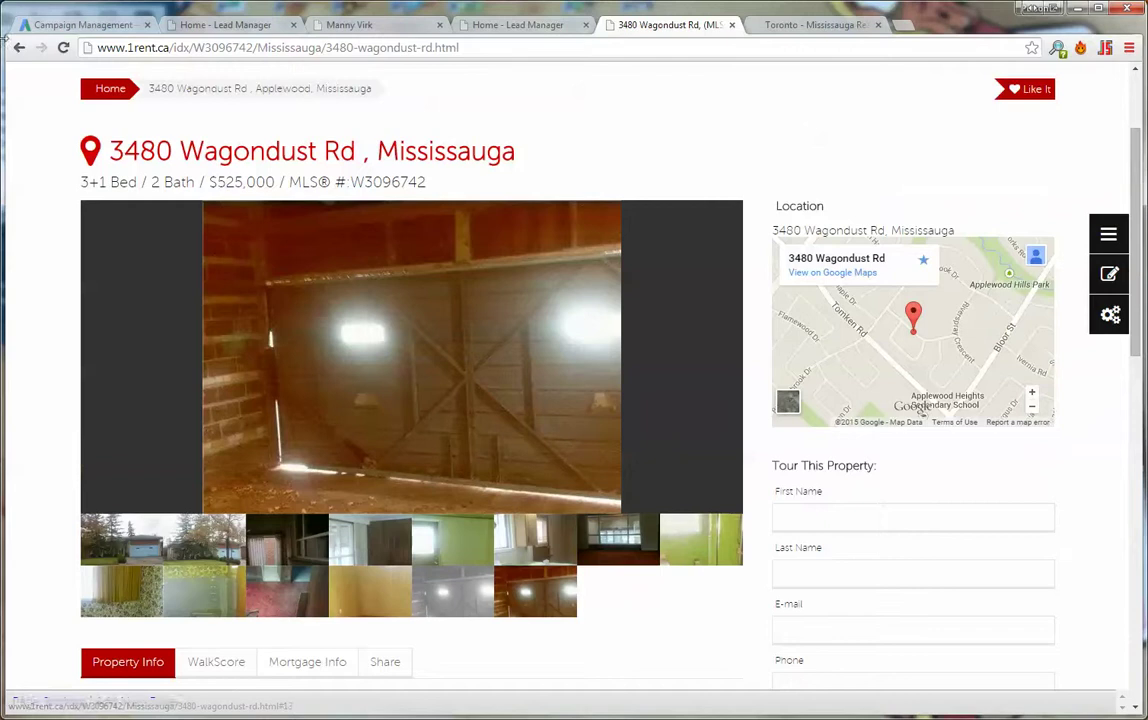
pyautogui.click(19, 47)
pyautogui.scroll(3, 420, 415)
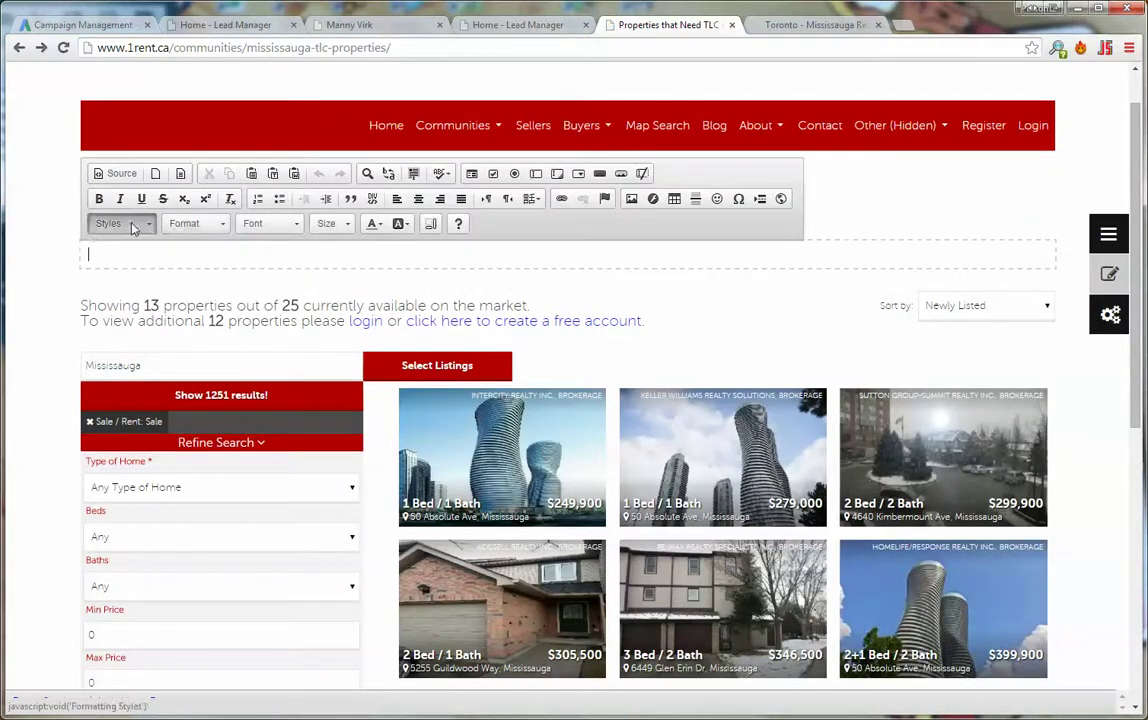
# Set the new text line's paragraph format to Heading 1.
pyautogui.click(131, 226)
pyautogui.click(192, 223)
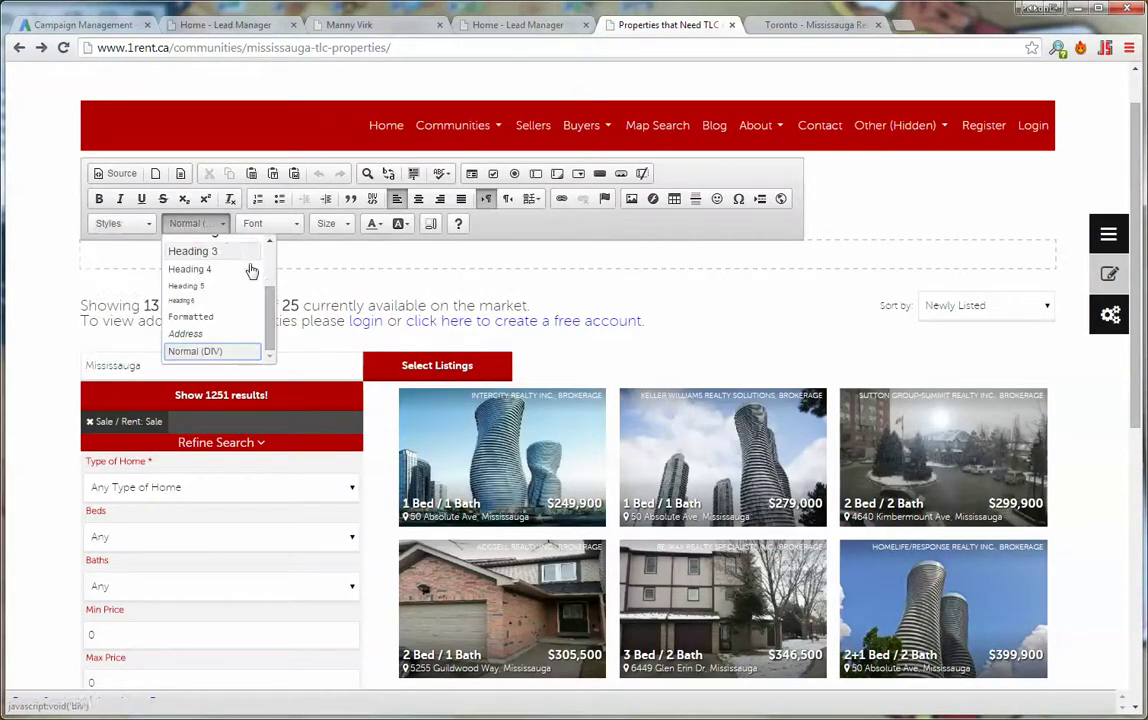
pyautogui.scroll(3, 251, 270)
pyautogui.click(230, 284)
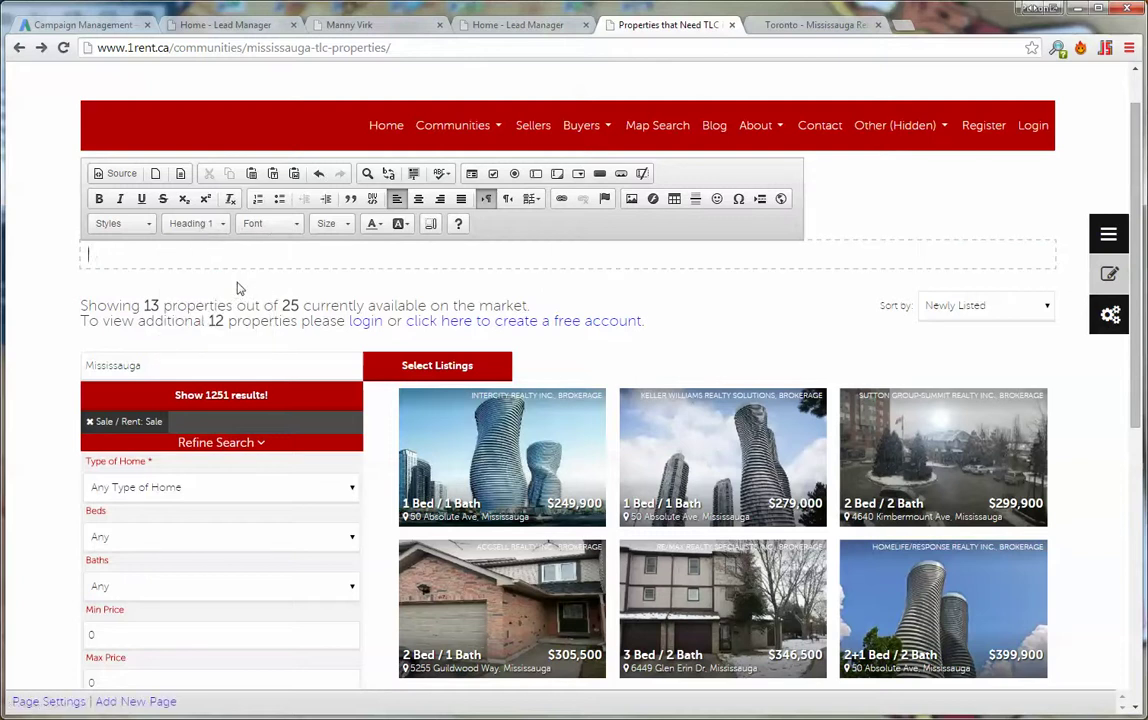
# Type the heading 'Mississauga Needs TLC Properties - FIXER UPPER Properties', fixing typos along the way.
pyautogui.write('issauga nee')
pyautogui.press('BackSpace')
pyautogui.press('BackSpace')
pyautogui.press('BackSpace')
pyautogui.write('N')
pyautogui.press('BackSpace')
pyautogui.write('Needs')
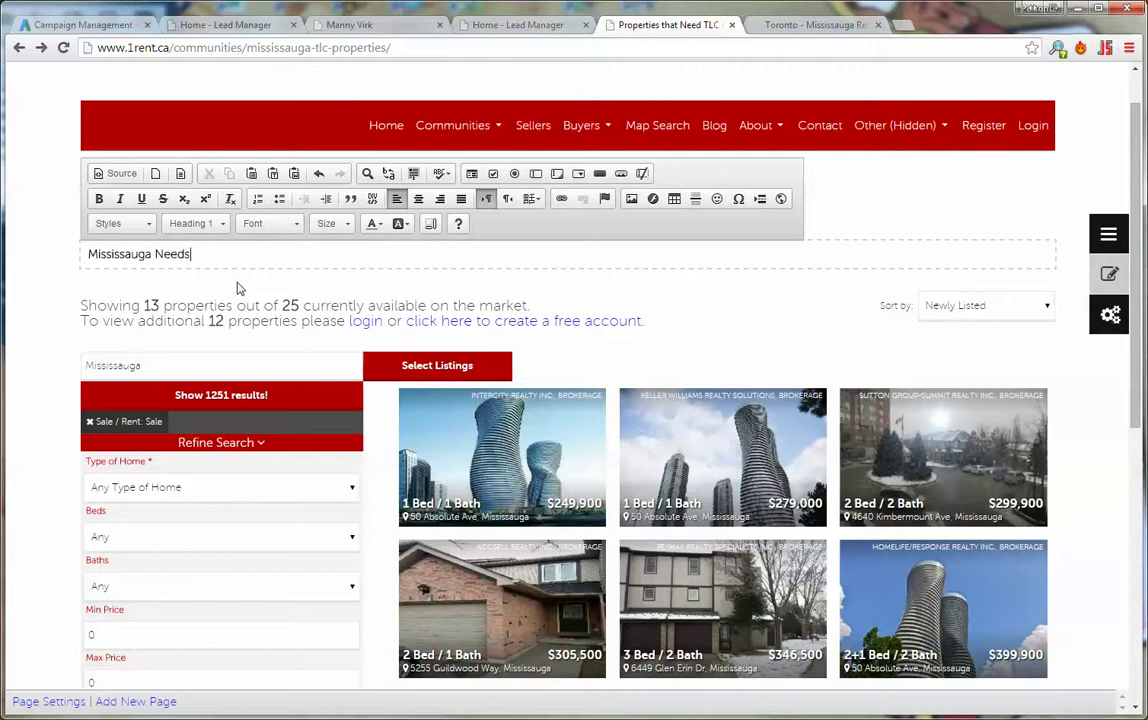
pyautogui.write(' TLC Properties')
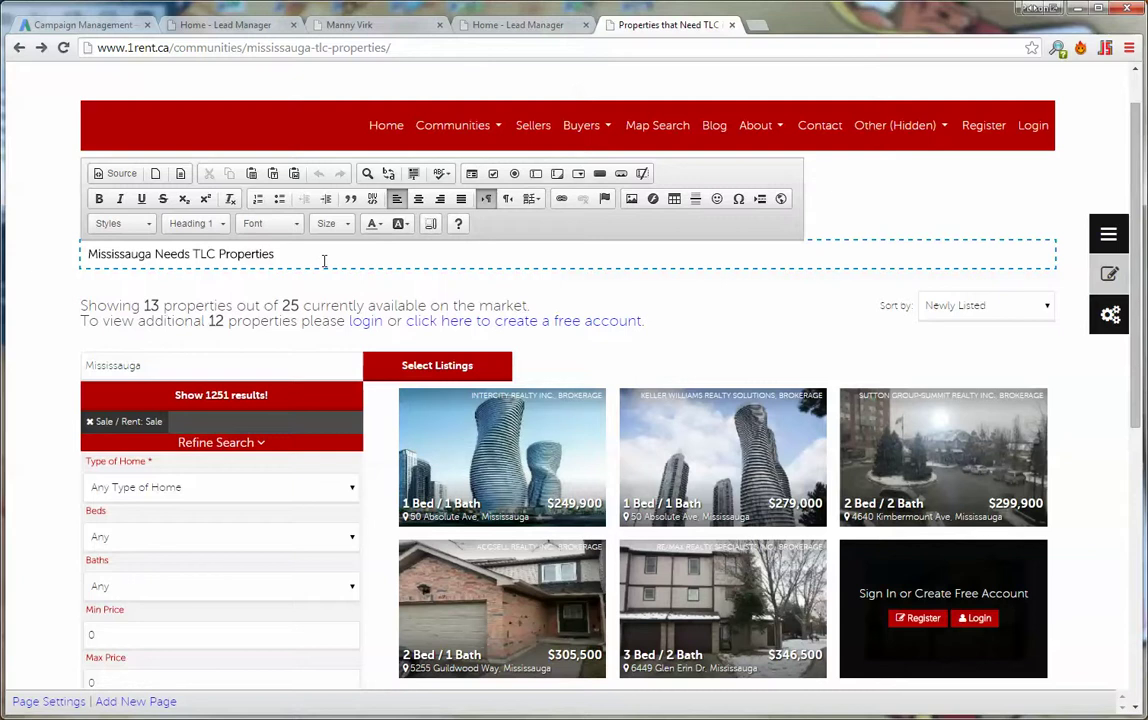
pyautogui.write(' - FIXXEWR')
pyautogui.write('ER')
pyautogui.write(' UPPER Properties')
# Set the whole heading to font size 28 and save the changes.
pyautogui.tripleClick(323, 258)
pyautogui.click(330, 223)
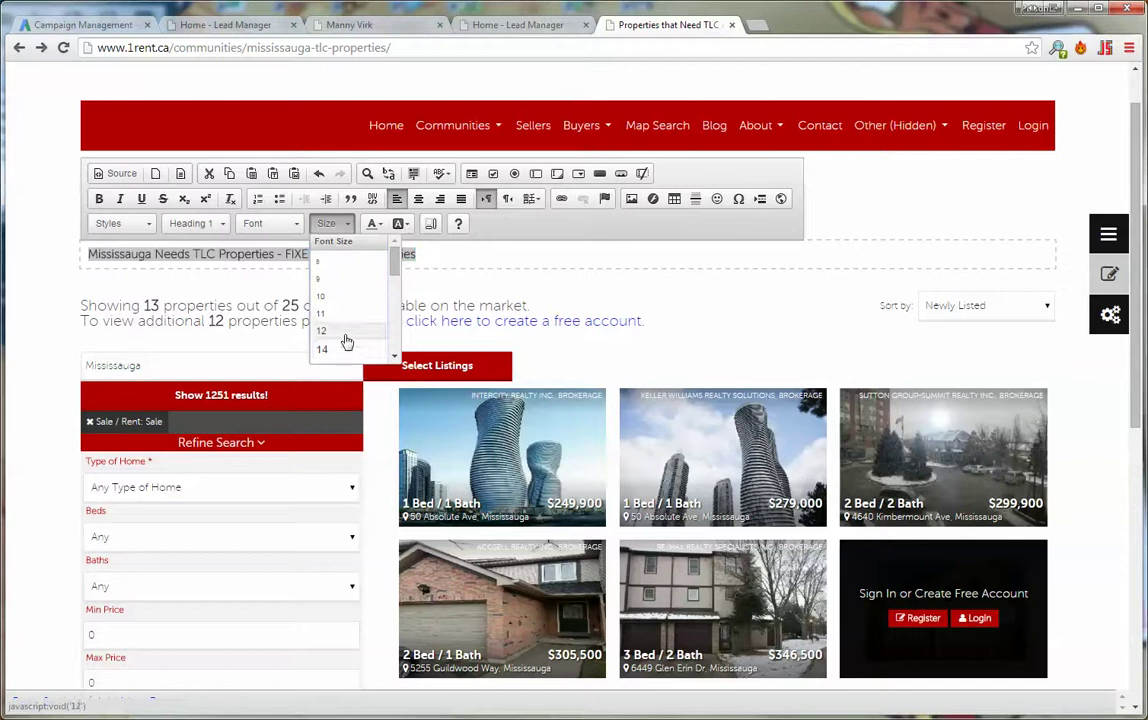
pyautogui.scroll(-5, 346, 342)
pyautogui.click(343, 299)
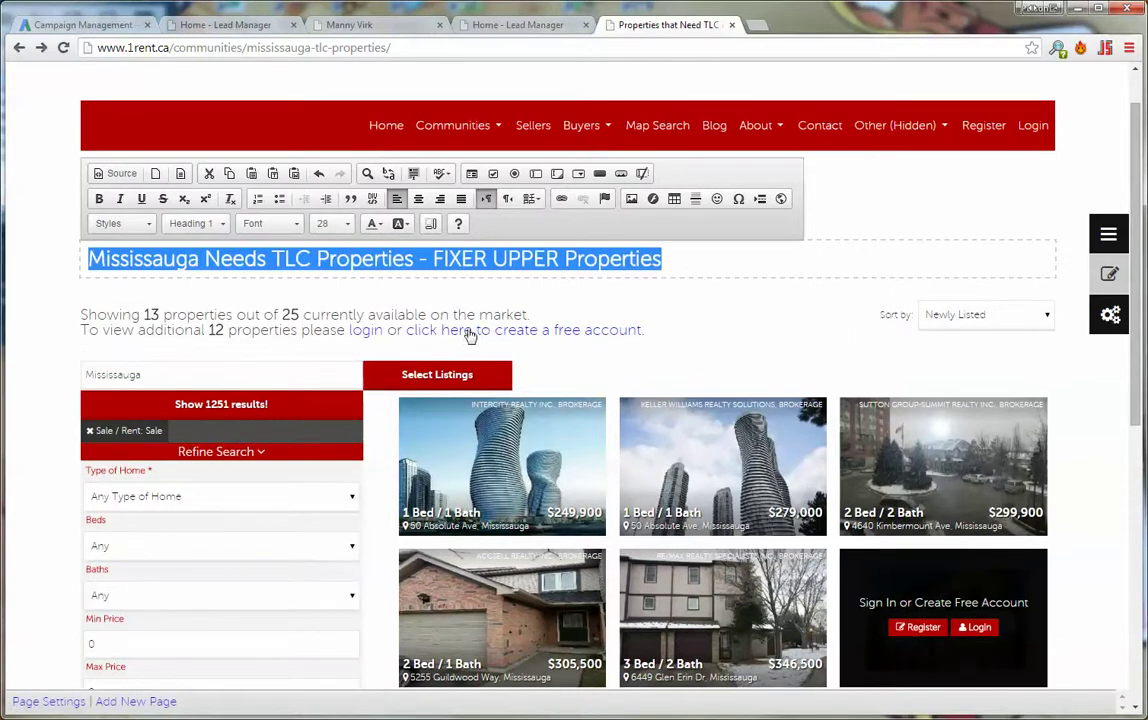
pyautogui.click(28, 250)
pyautogui.click(608, 142)
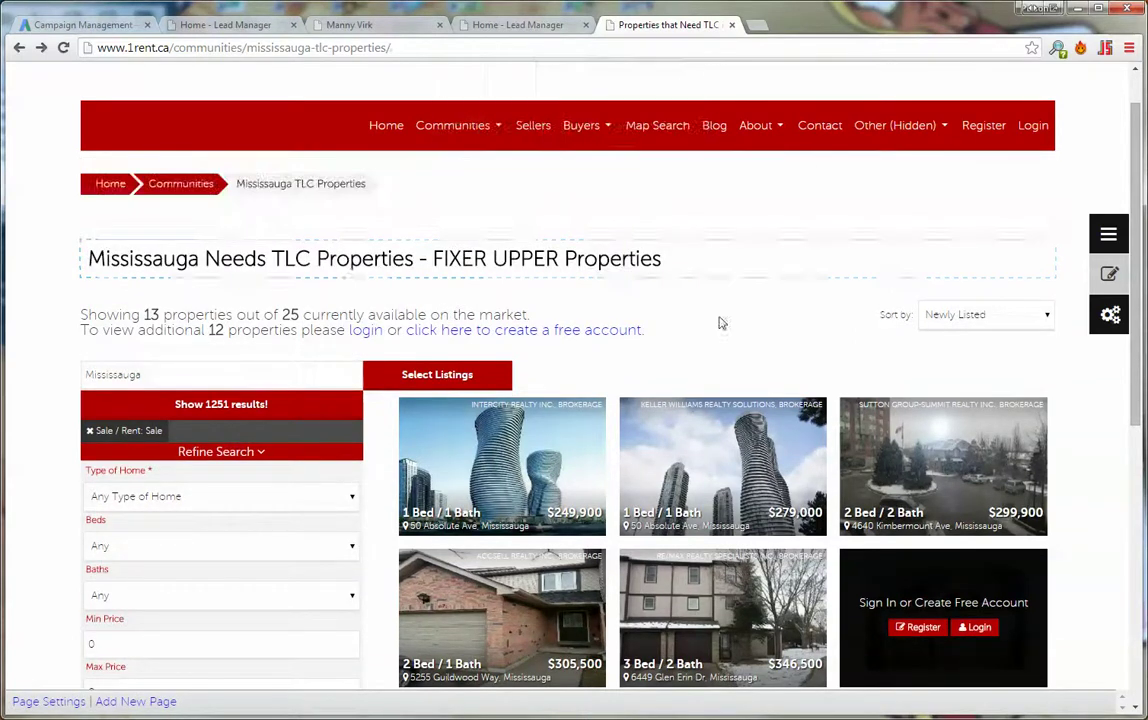
# Turn off the content editor and scroll through the finished live page.
pyautogui.click(1107, 275)
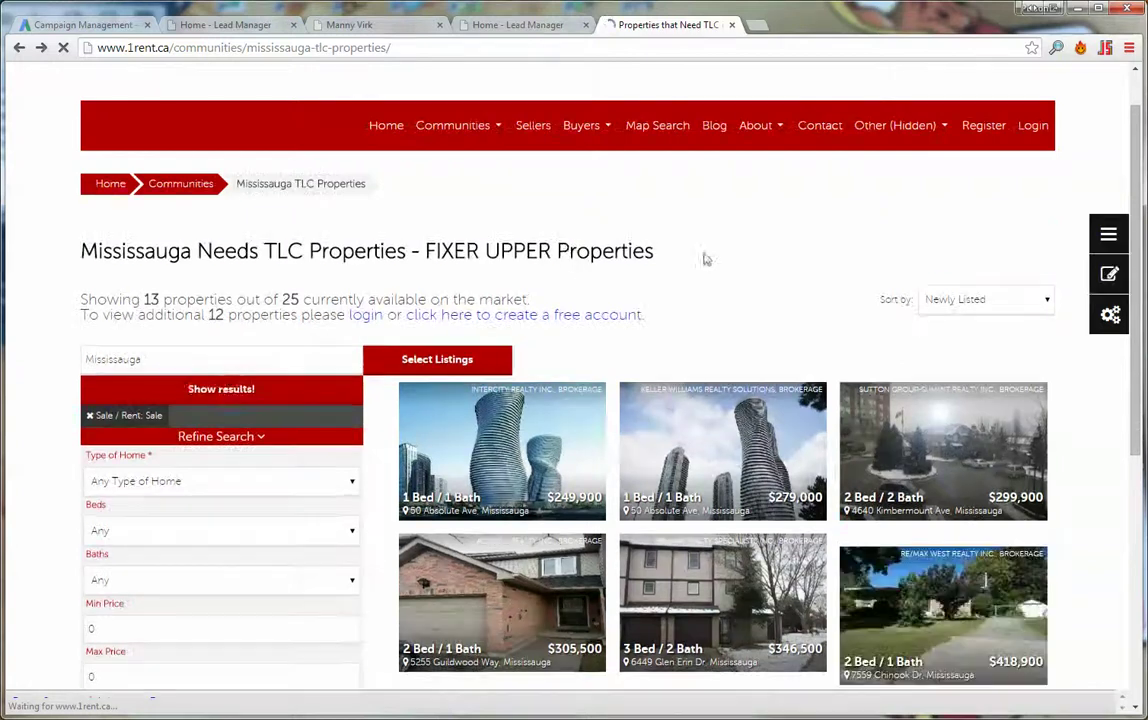
pyautogui.scroll(-3, 1055, 417)
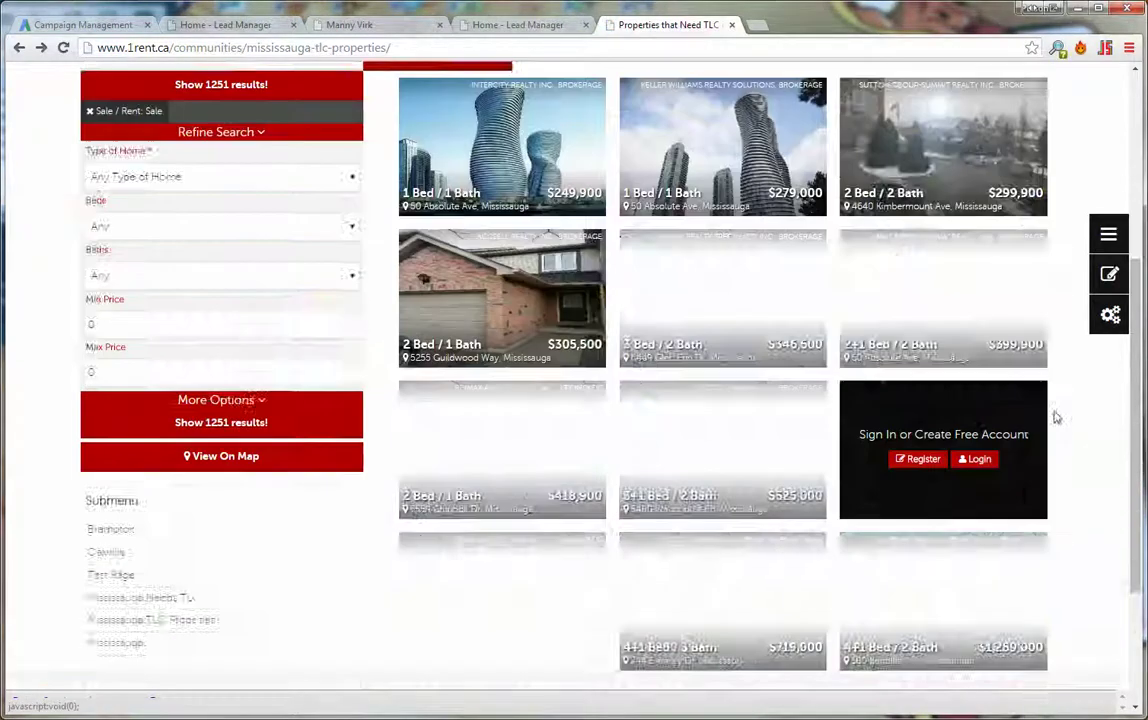
pyautogui.scroll(-2, 1055, 417)
pyautogui.scroll(5, 1053, 415)
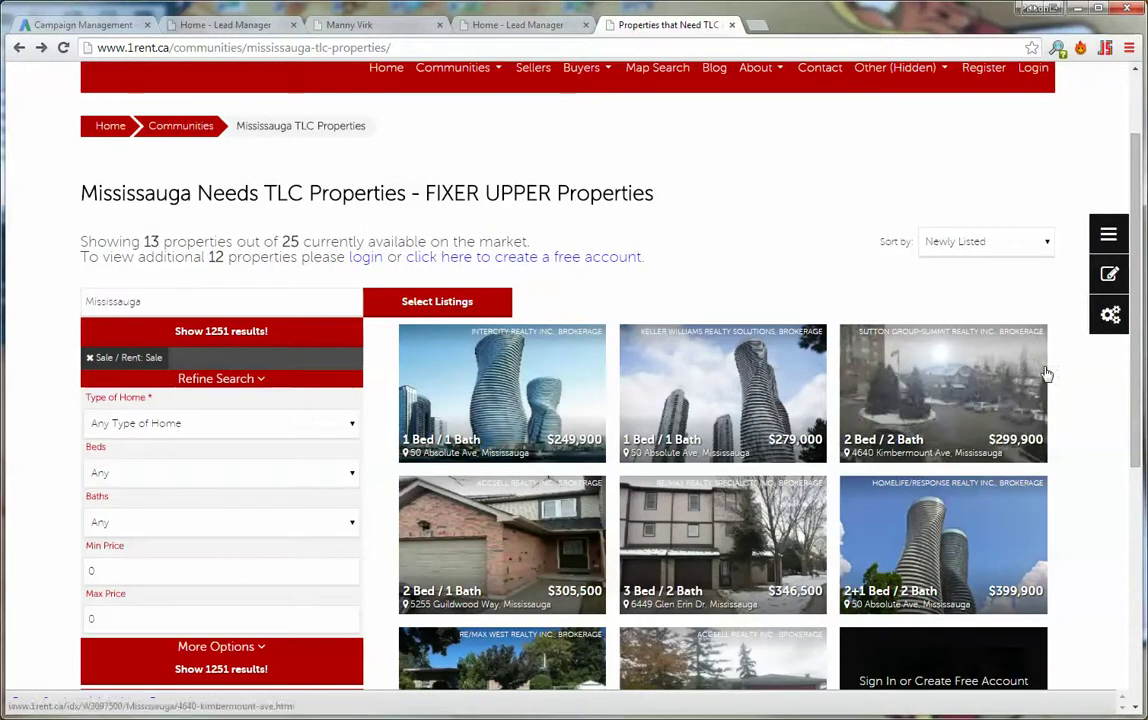
pyautogui.scroll(-1, 1046, 373)
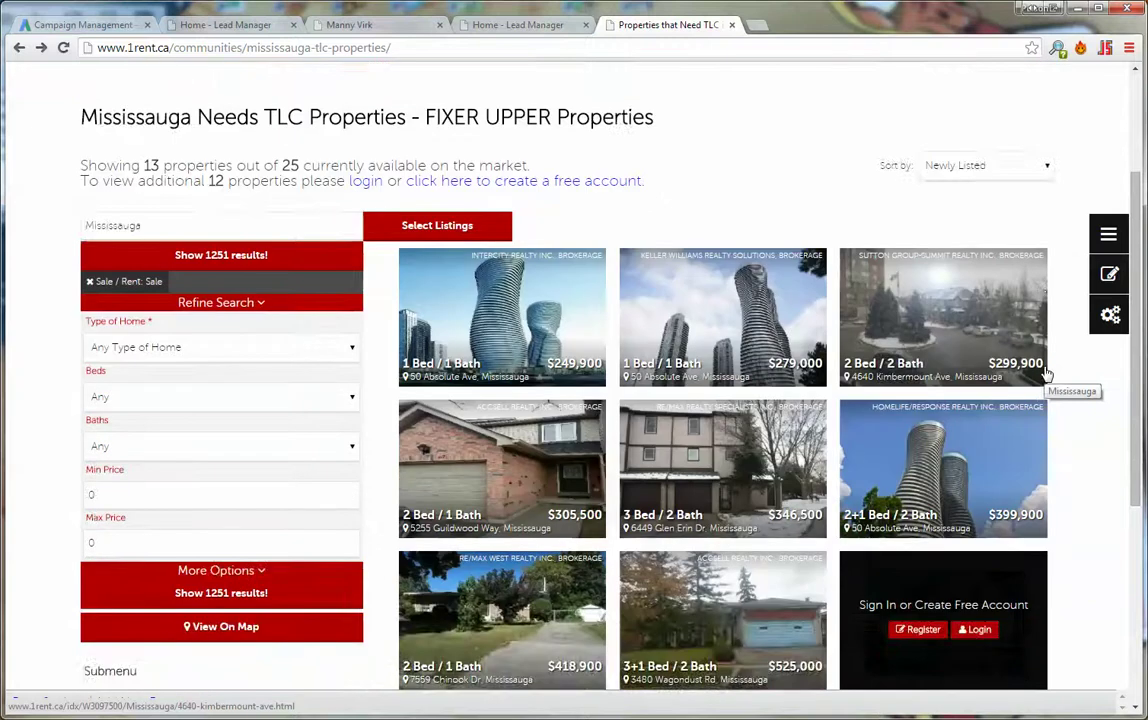